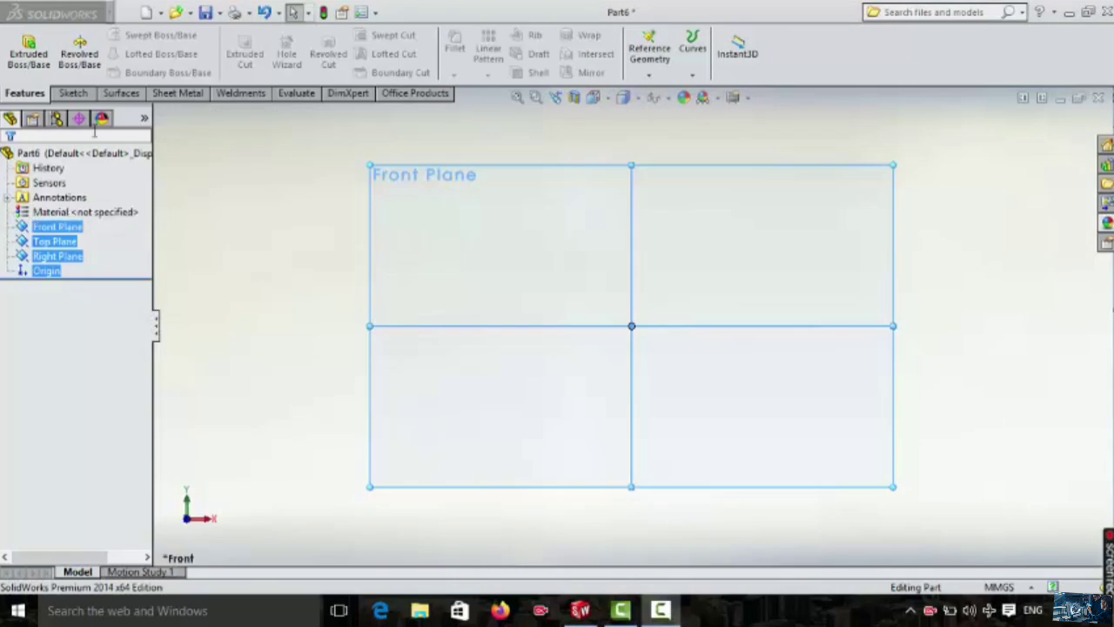
# Step: Start a sketch on the Front Plane and draw a center rectangle about 41 mm wide, centered on the origin
pyautogui.click(72, 93)
pyautogui.click(33, 60)
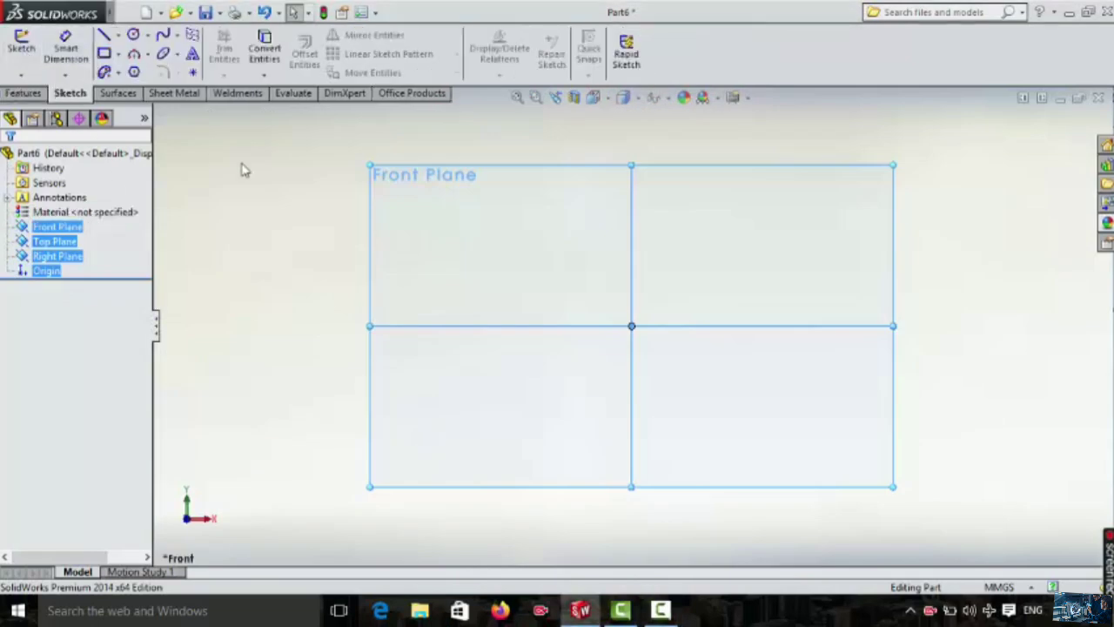
pyautogui.click(103, 53)
pyautogui.click(118, 53)
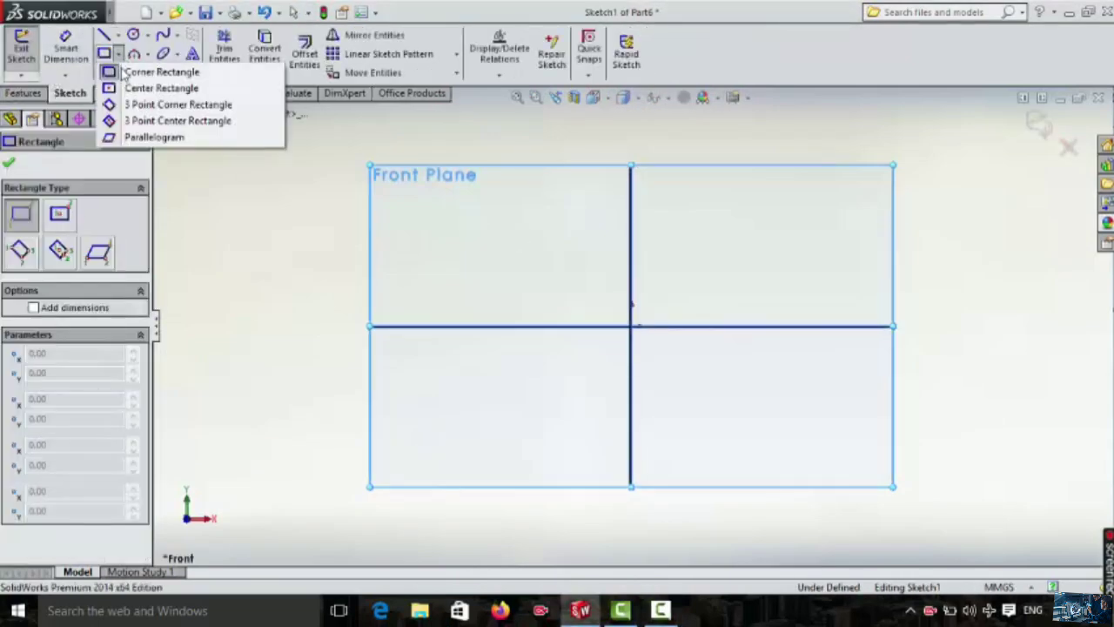
pyautogui.click(144, 87)
pyautogui.click(631, 326)
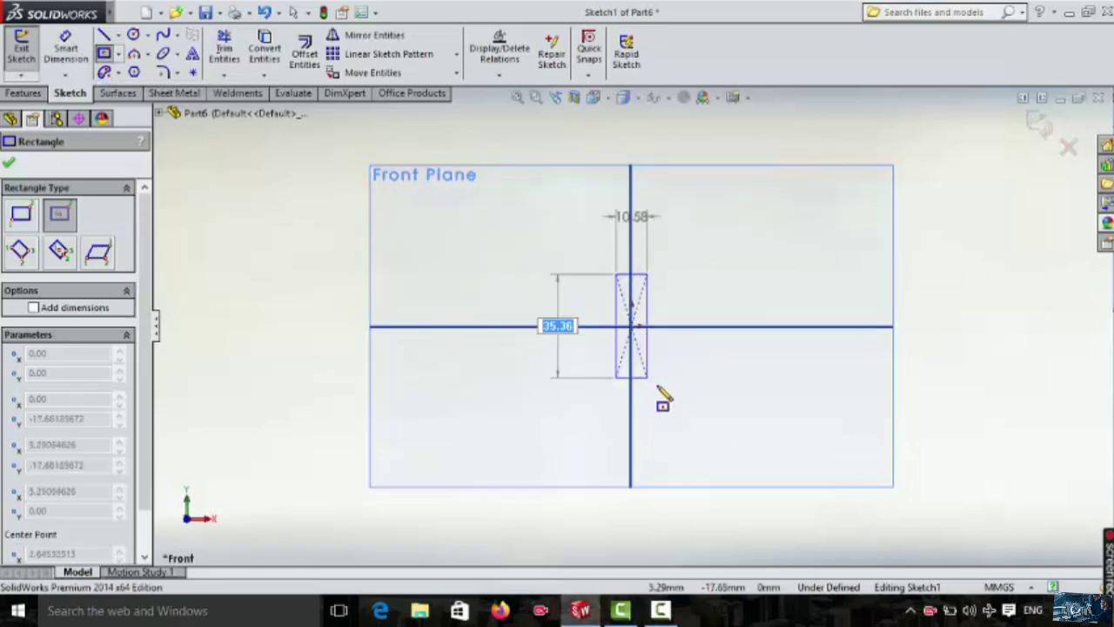
pyautogui.click(692, 387)
# Step: Dimension the rectangle 3 mm wide and 4 mm high
pyautogui.click(65, 48)
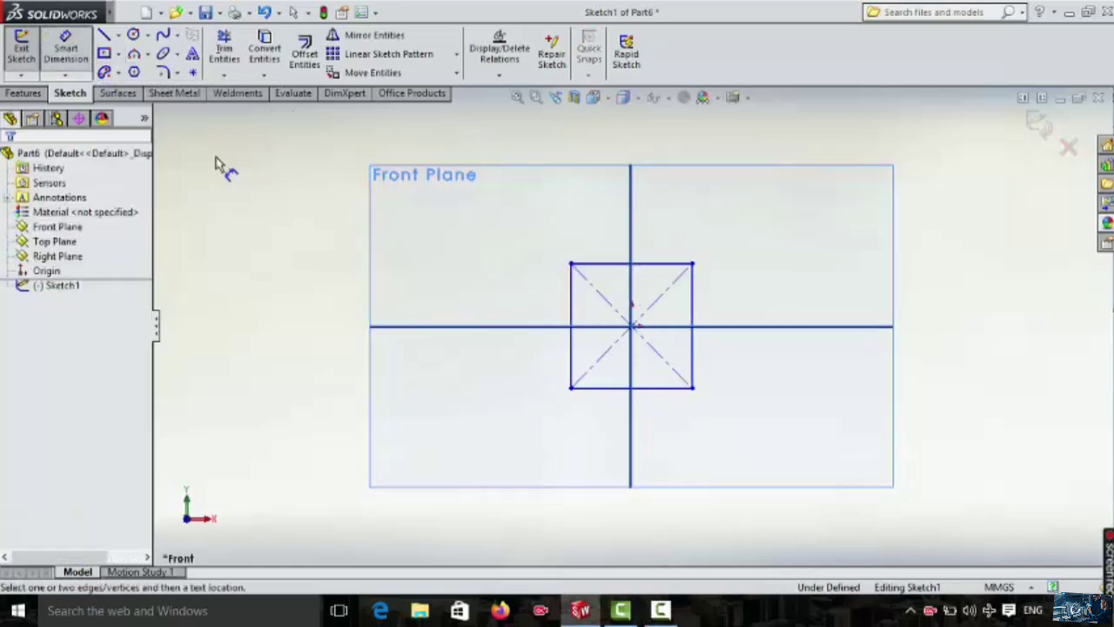
pyautogui.click(665, 264)
pyautogui.click(662, 241)
pyautogui.write('3')
pyautogui.press('Return')
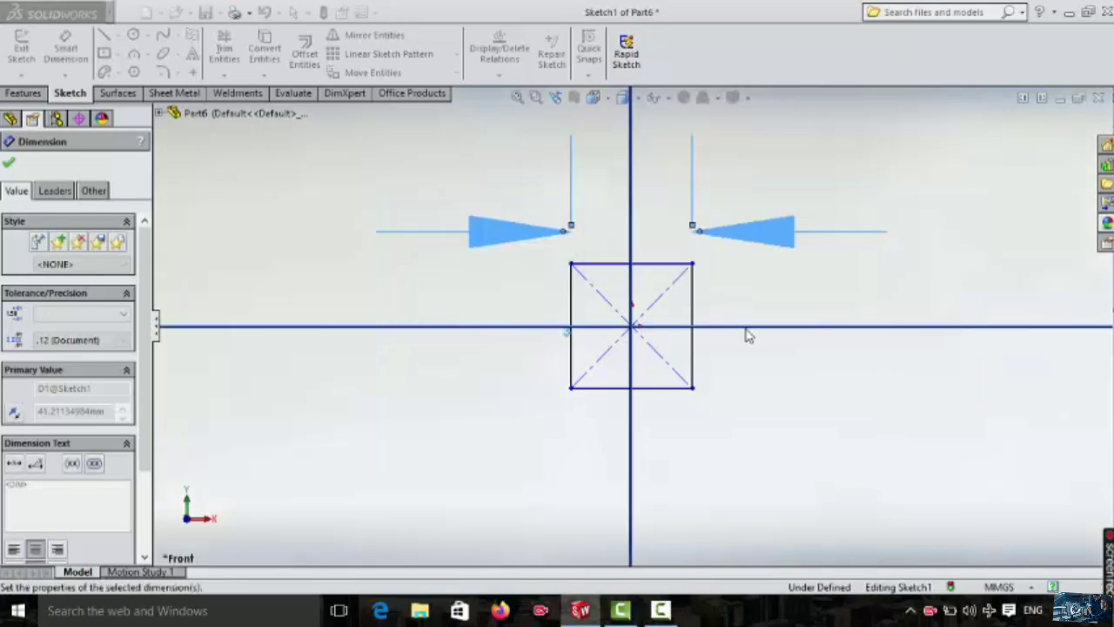
pyautogui.click(693, 315)
pyautogui.click(718, 320)
pyautogui.write('4')
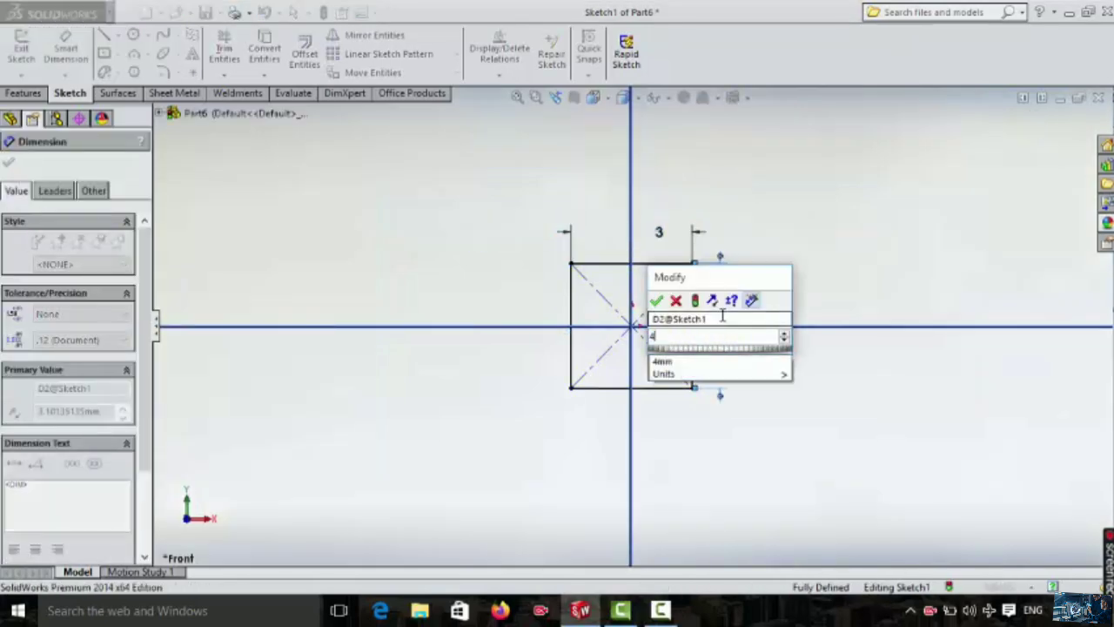
pyautogui.press('Return')
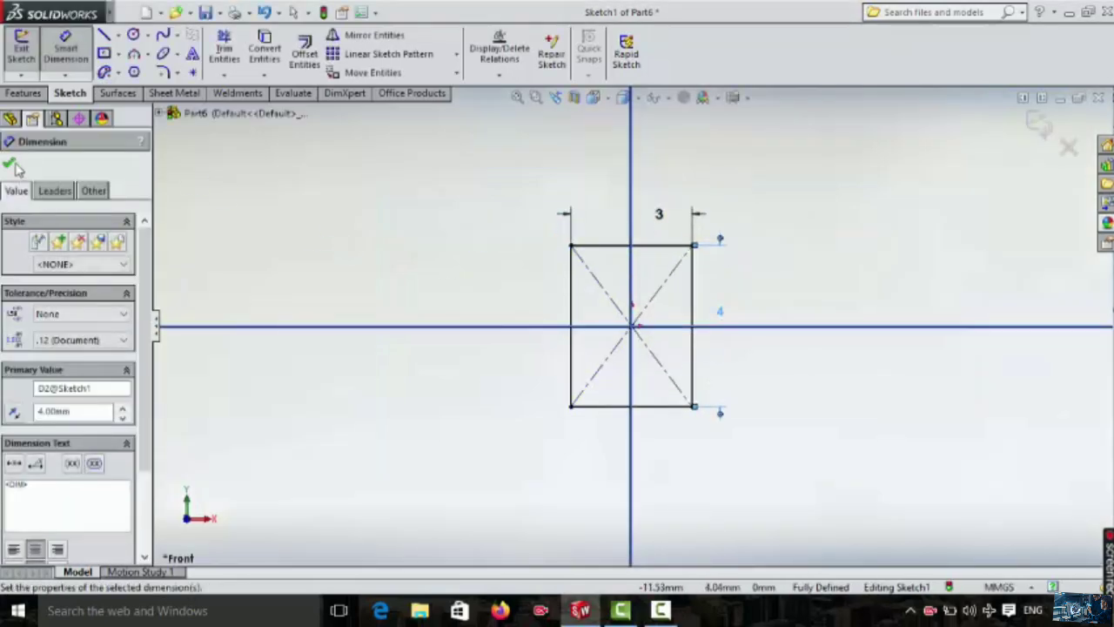
pyautogui.click(11, 165)
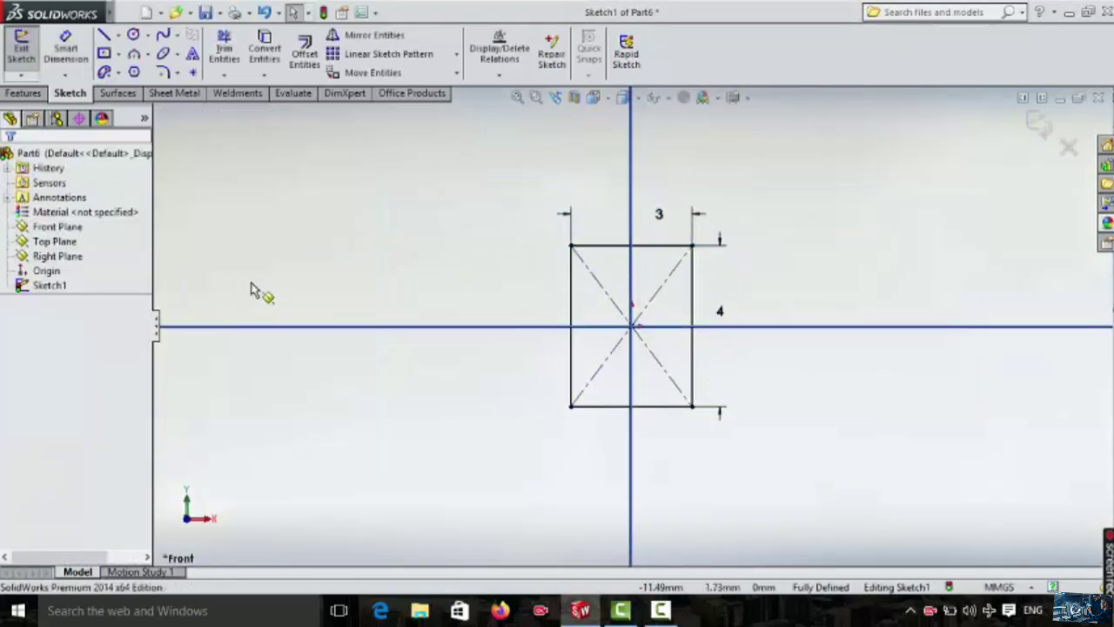
# Step: Try a blind 10 mm boss extrusion of the rectangle and undo it
pyautogui.click(19, 93)
pyautogui.click(28, 51)
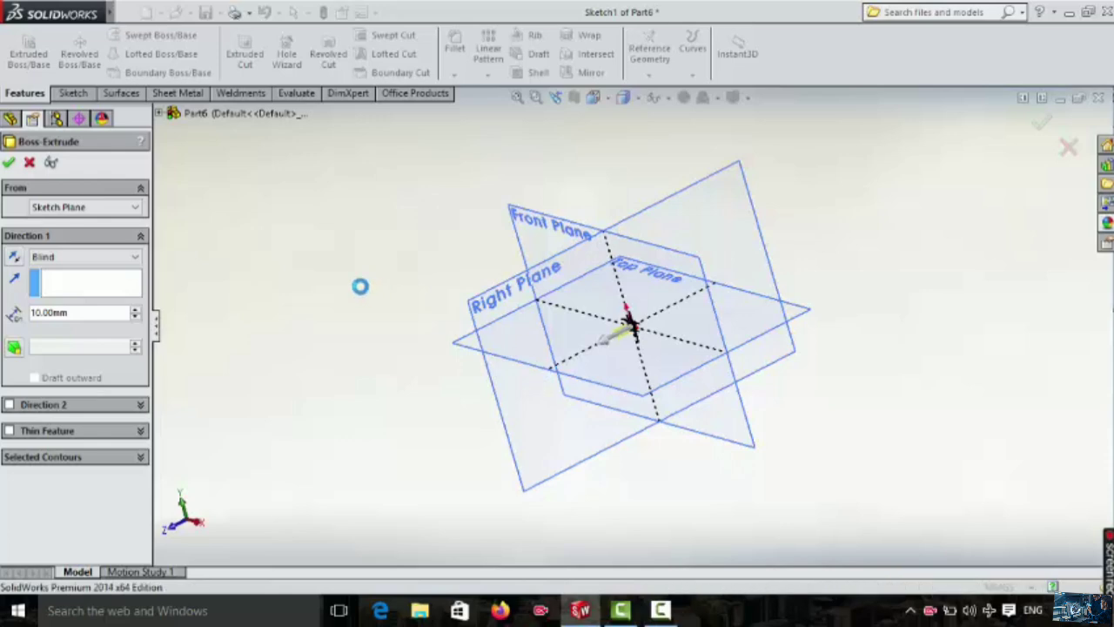
pyautogui.press('Return')
pyautogui.scroll(-6, 614, 378)
pyautogui.moveTo(651, 247); pyautogui.dragTo(804, 304, button='middle')
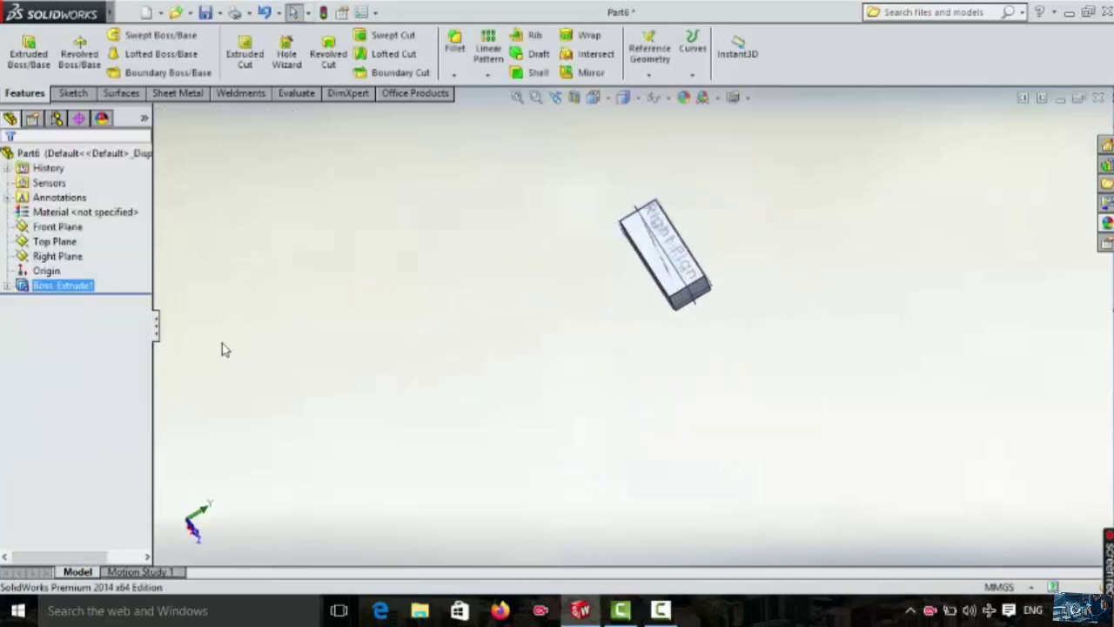
pyautogui.moveTo(546, 296); pyautogui.dragTo(338, 318, button='middle')
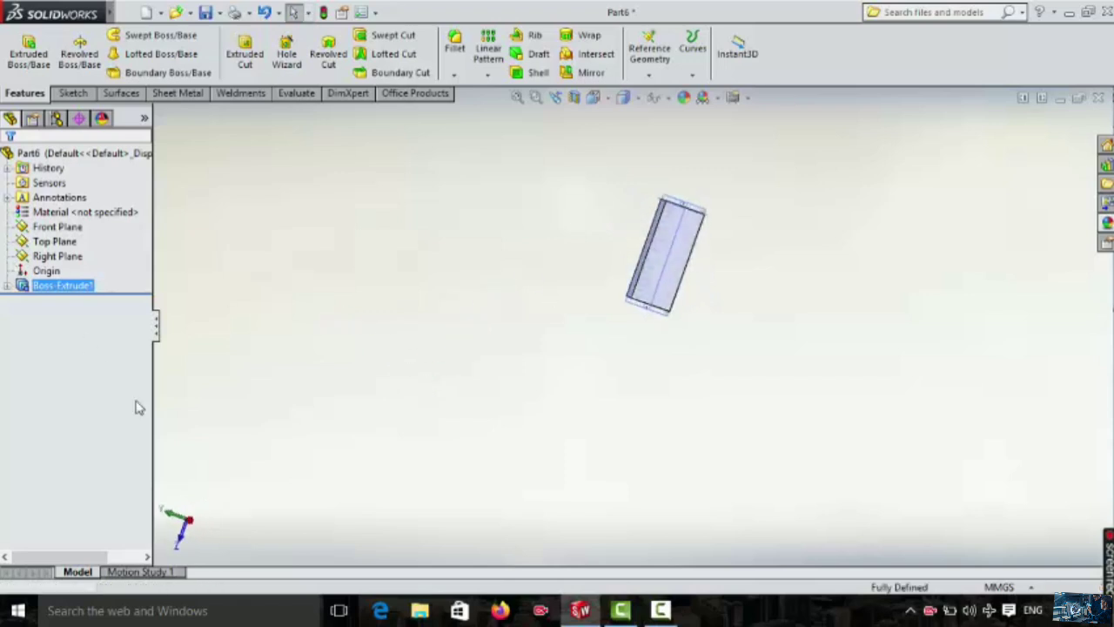
pyautogui.hotkey('ctrl', 'z')
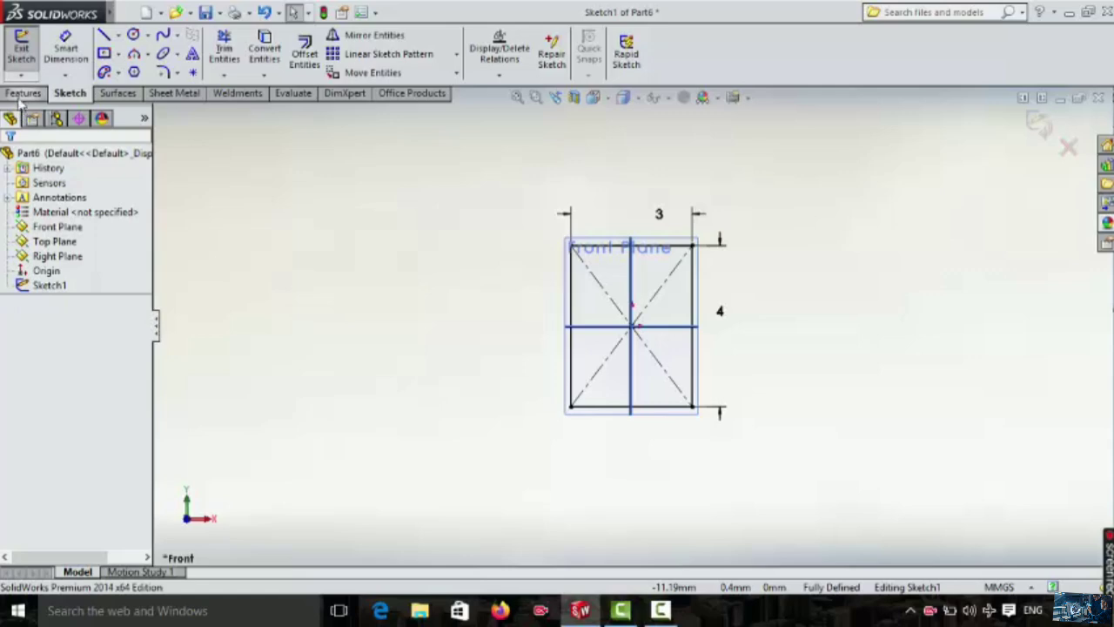
# Step: Extrude the rectangle as a blind boss with a depth of 0.4 mm
pyautogui.click(22, 93)
pyautogui.click(28, 48)
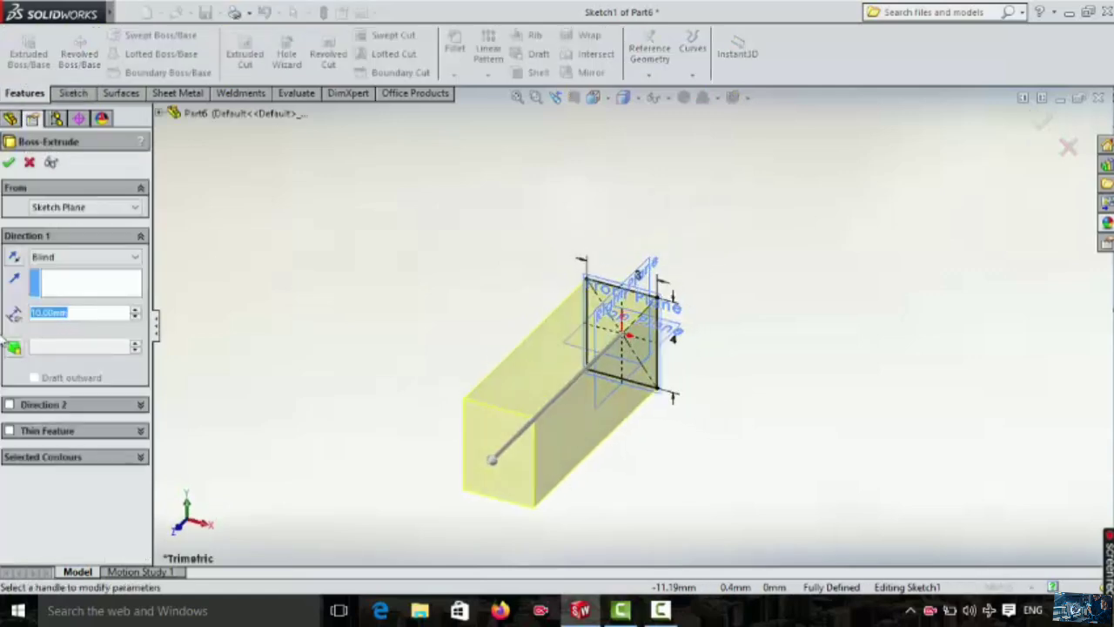
pyautogui.write('0.4')
pyautogui.press('Return')
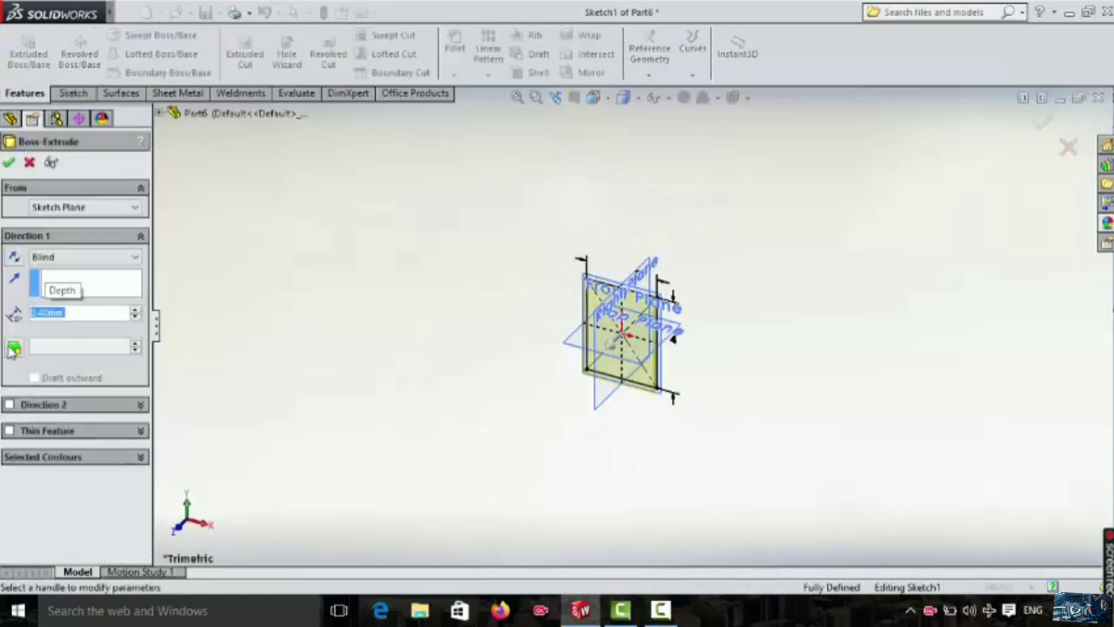
pyautogui.click(8, 162)
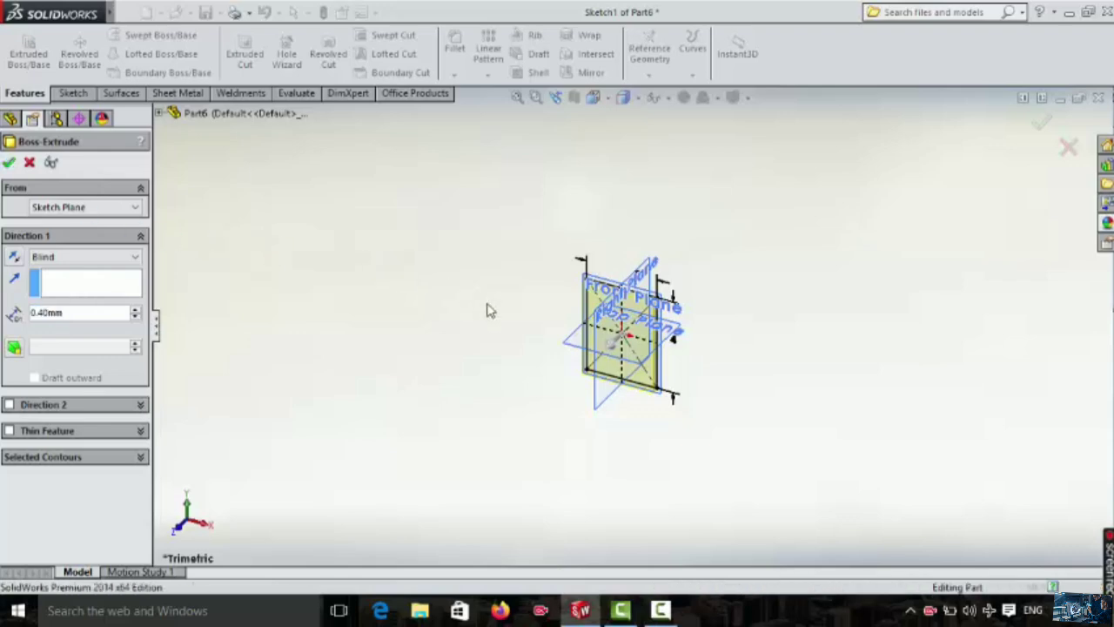
# Step: Sketch a corner rectangle about 2.7 by 3.7 mm on the plate's large face, slightly inside its edges
pyautogui.moveTo(540, 373); pyautogui.dragTo(591, 260, button='middle')
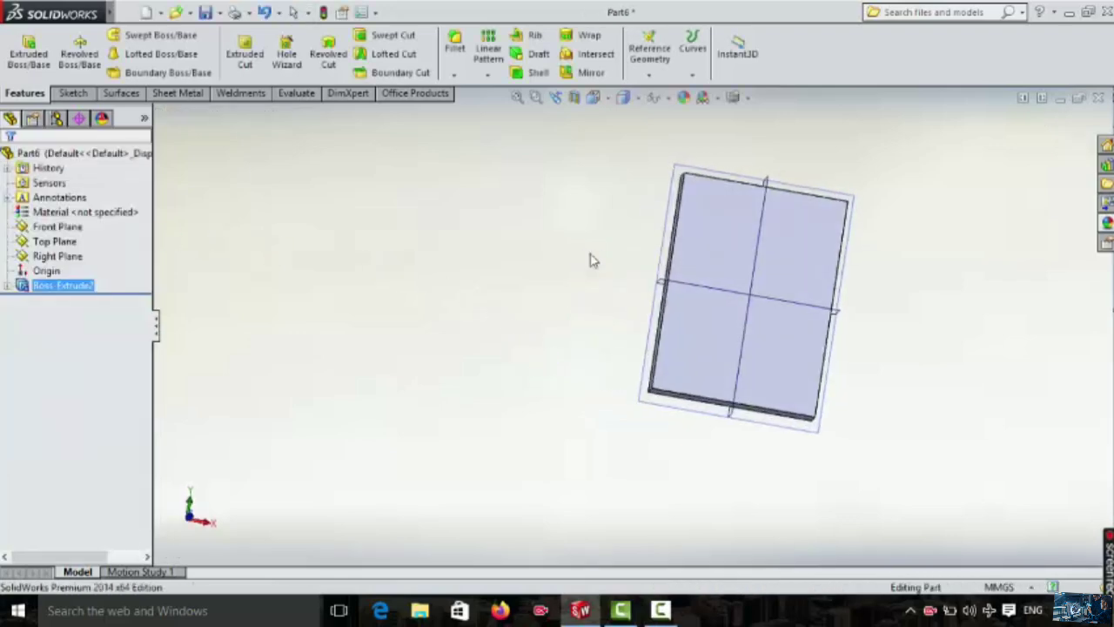
pyautogui.click(73, 93)
pyautogui.click(20, 43)
pyautogui.click(672, 324)
pyautogui.press('space')
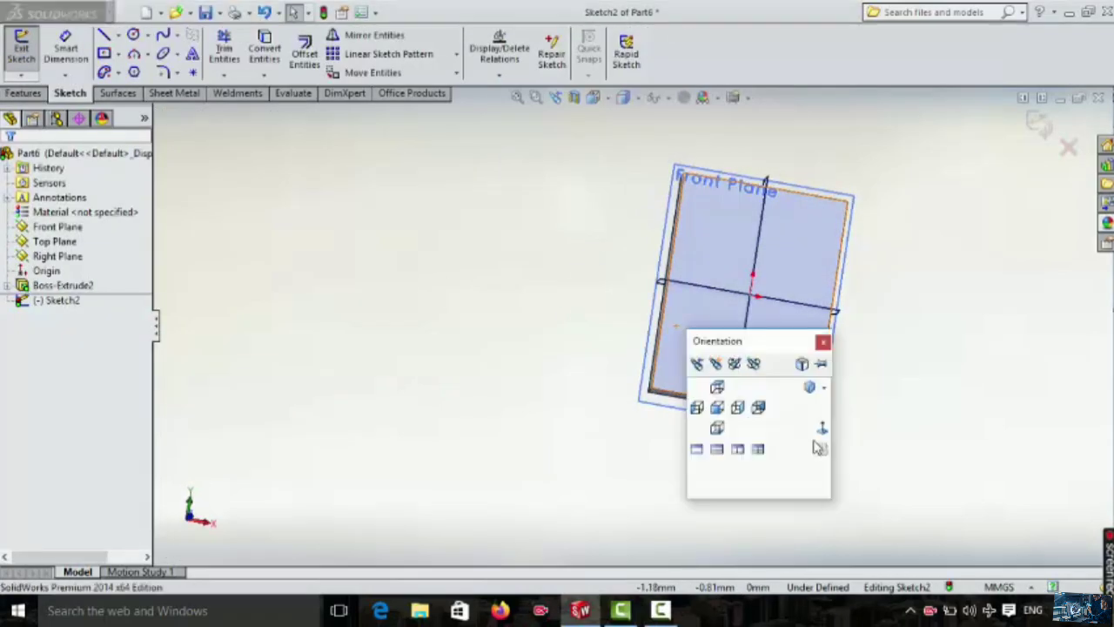
pyautogui.click(821, 428)
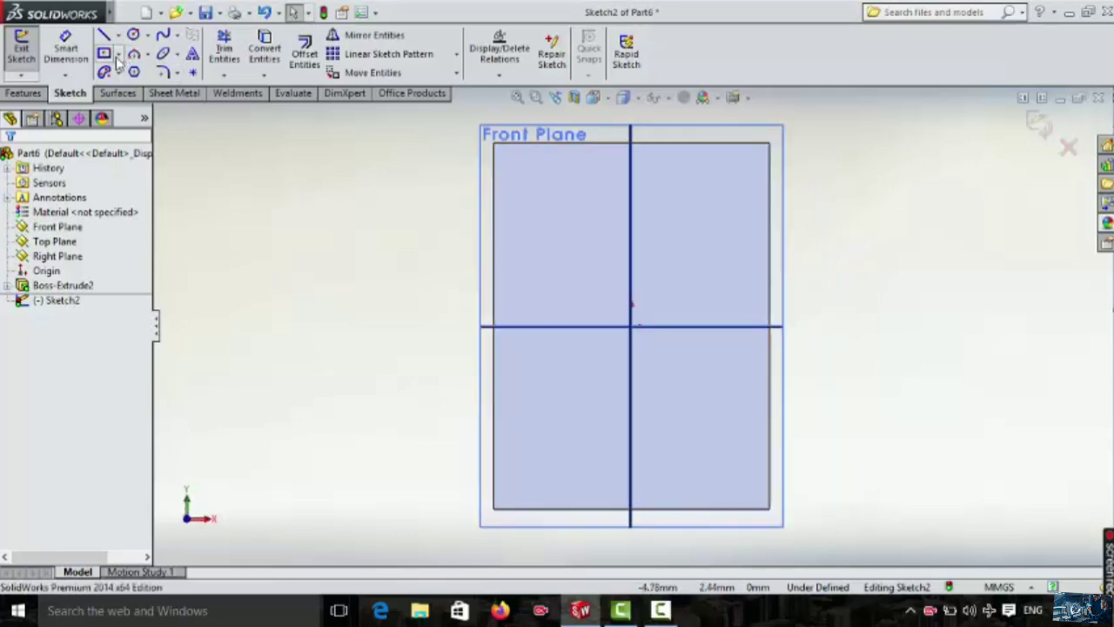
pyautogui.click(119, 53)
pyautogui.click(122, 72)
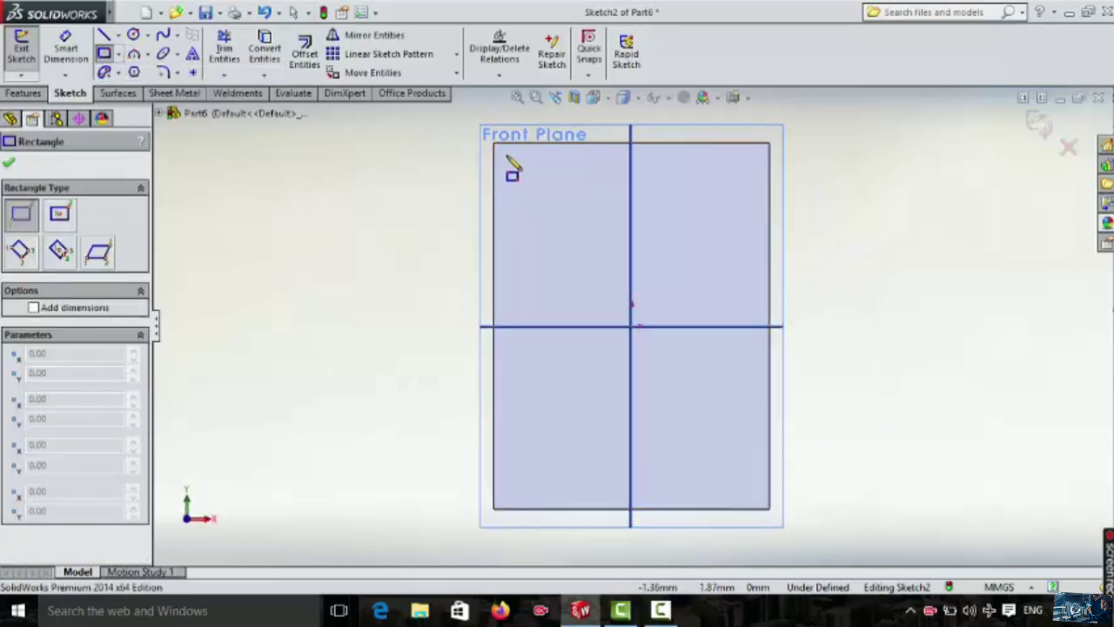
pyautogui.click(506, 155)
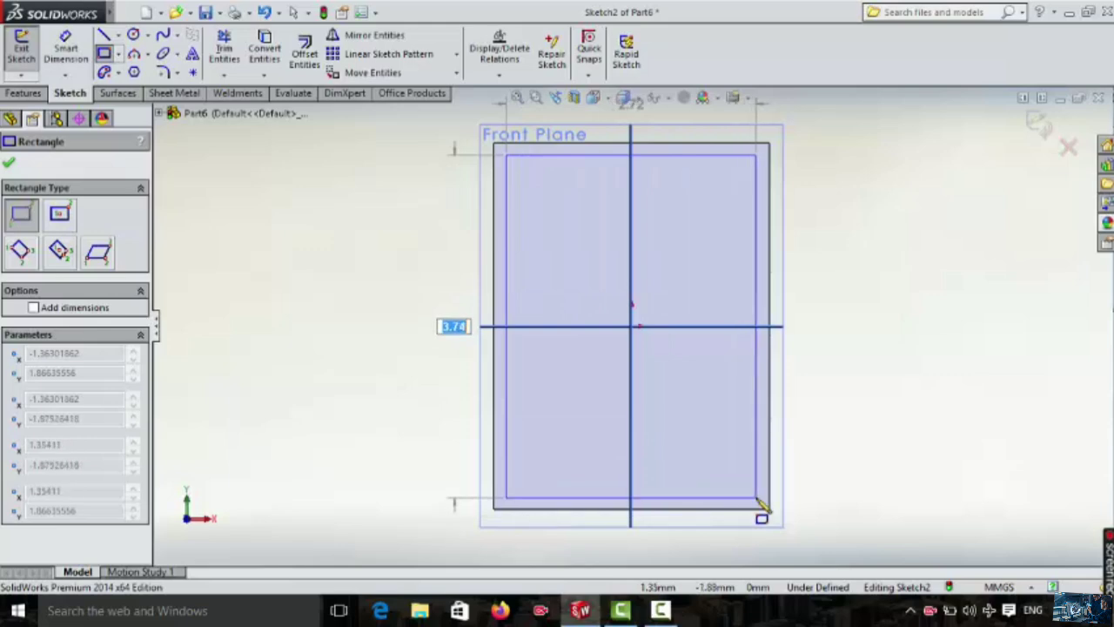
pyautogui.click(757, 501)
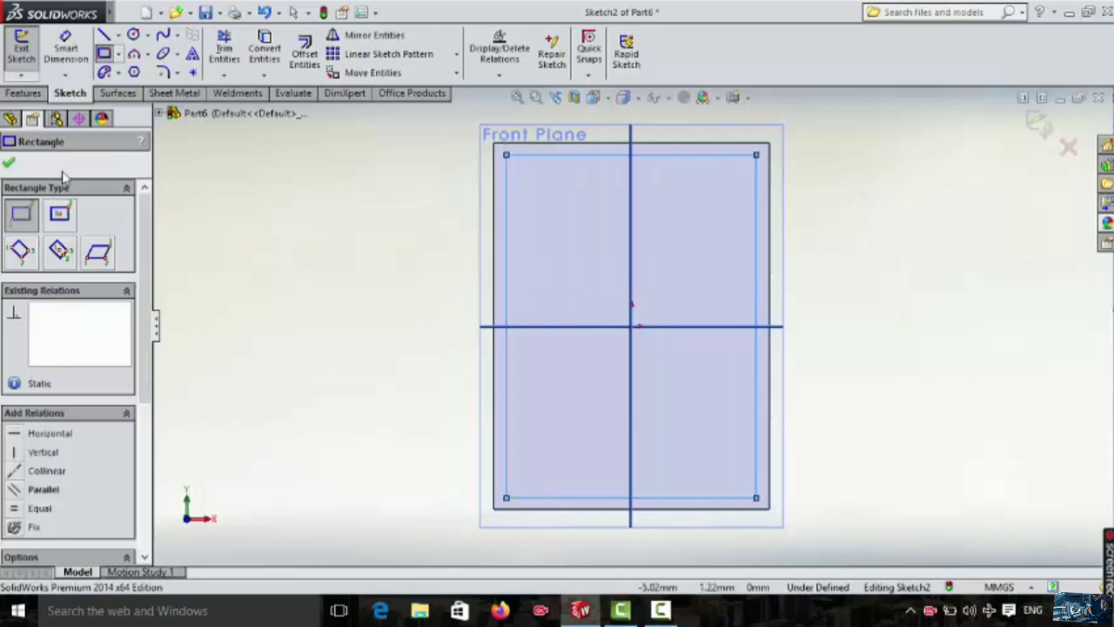
# Step: Cut-extrude the inner rectangle with a blind depth of 0.40 mm to turn the plate into an open frame
pyautogui.click(20, 93)
pyautogui.click(244, 52)
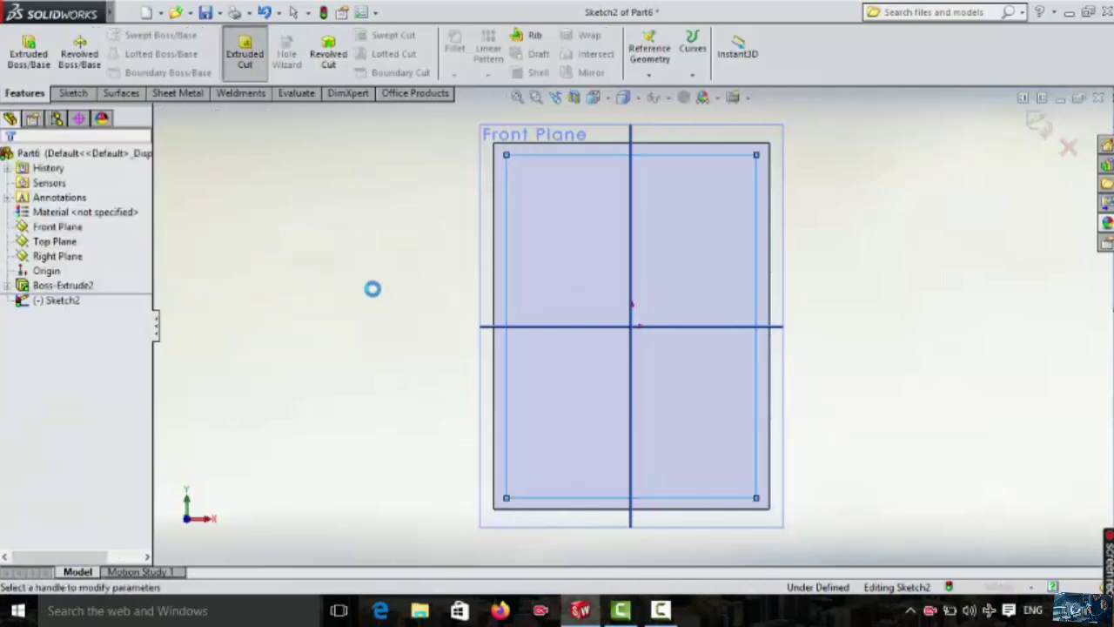
pyautogui.click(9, 162)
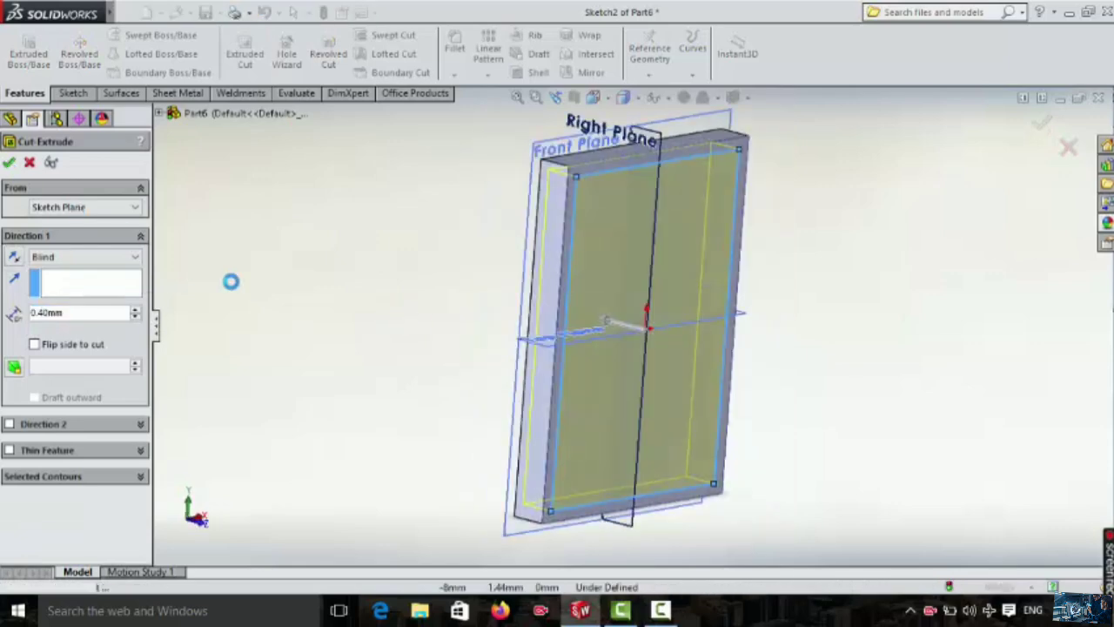
# Step: Create a reference plane midway through the frame's thickness, parallel to its large faces
pyautogui.moveTo(395, 313); pyautogui.dragTo(474, 62, button='middle')
pyautogui.moveTo(513, 164); pyautogui.dragTo(525, 222, button='middle')
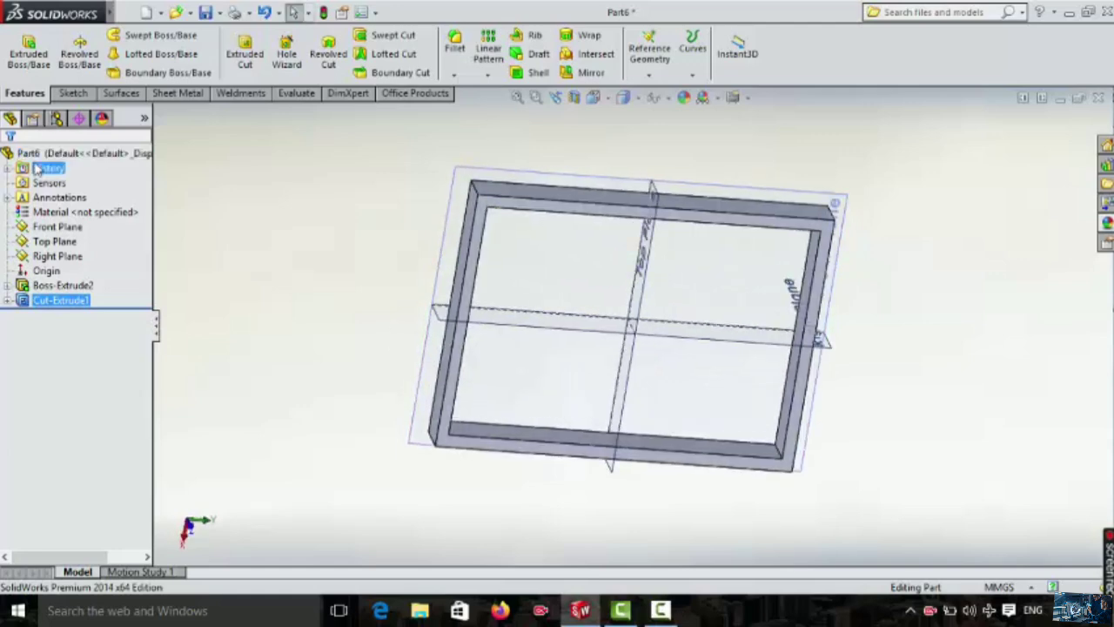
pyautogui.click(649, 65)
pyautogui.click(646, 92)
pyautogui.moveTo(418, 261); pyautogui.dragTo(537, 532, button='middle')
pyautogui.click(600, 478)
pyautogui.moveTo(586, 505); pyautogui.dragTo(544, 427, button='middle')
pyautogui.click(8, 162)
# Step: Start a sketch on the new mid-thickness plane and draw a corner rectangle matching the frame's inner opening
pyautogui.click(61, 96)
pyautogui.click(23, 51)
pyautogui.scroll(-2, 444, 323)
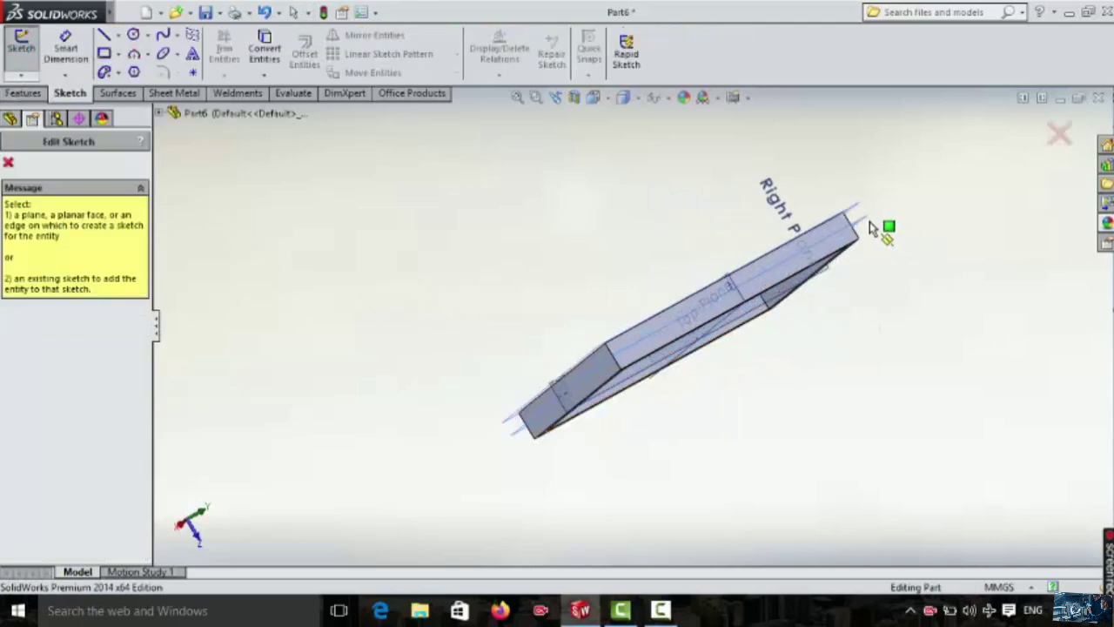
pyautogui.click(870, 228)
pyautogui.click(594, 96)
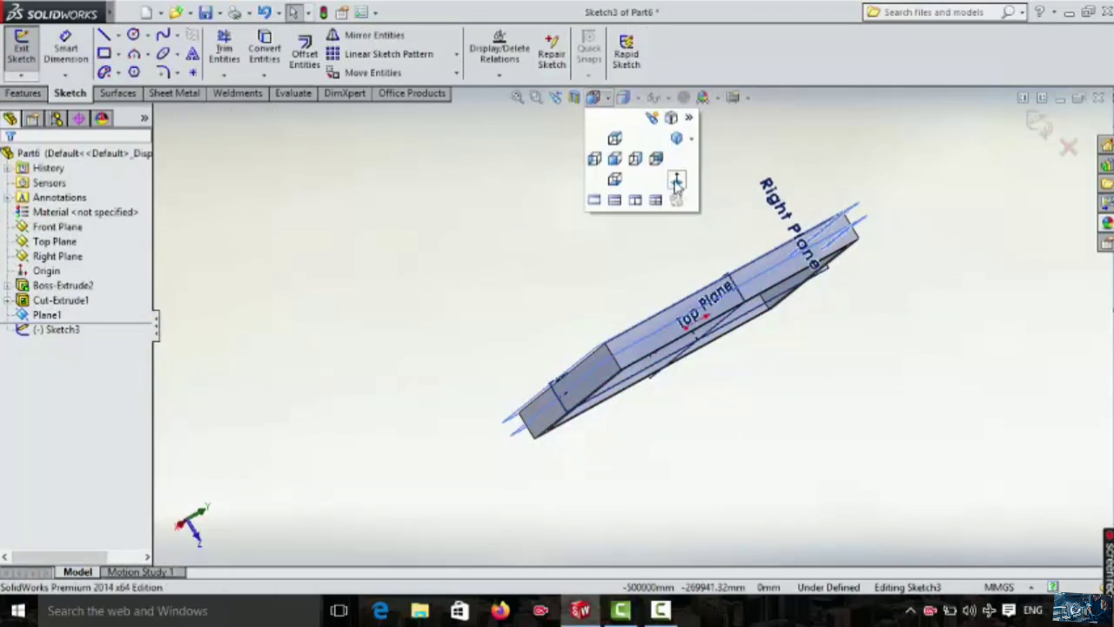
pyautogui.click(677, 180)
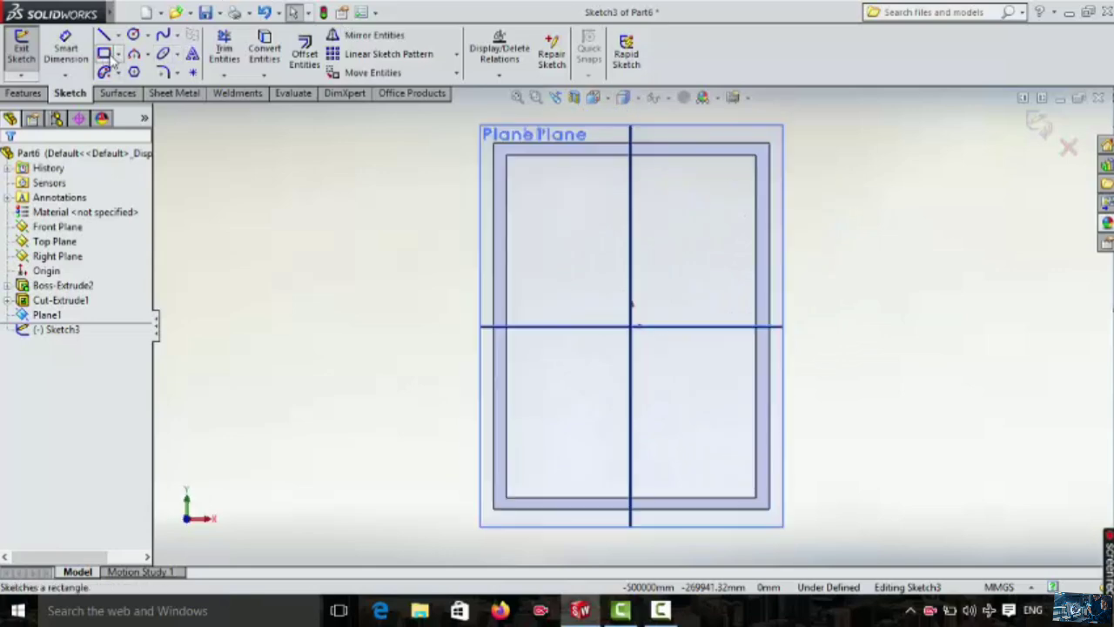
pyautogui.click(107, 54)
pyautogui.moveTo(507, 156); pyautogui.dragTo(756, 498)
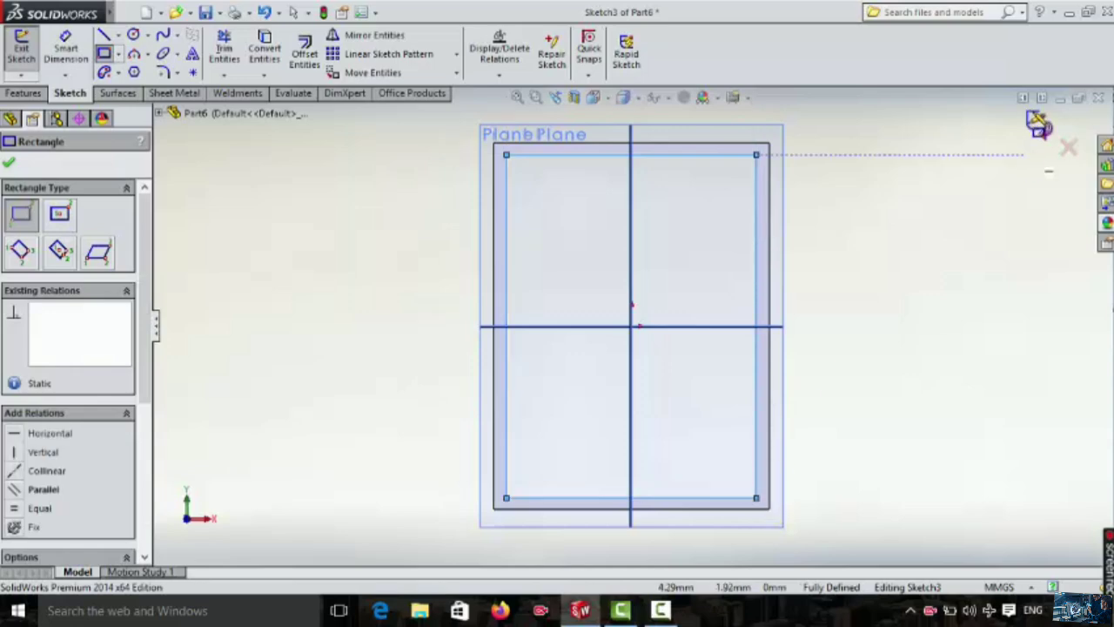
# Step: Extrude the inner rectangle from its mid plane with a depth of 0.2 mm, merged with the frame
pyautogui.click(23, 94)
pyautogui.click(29, 54)
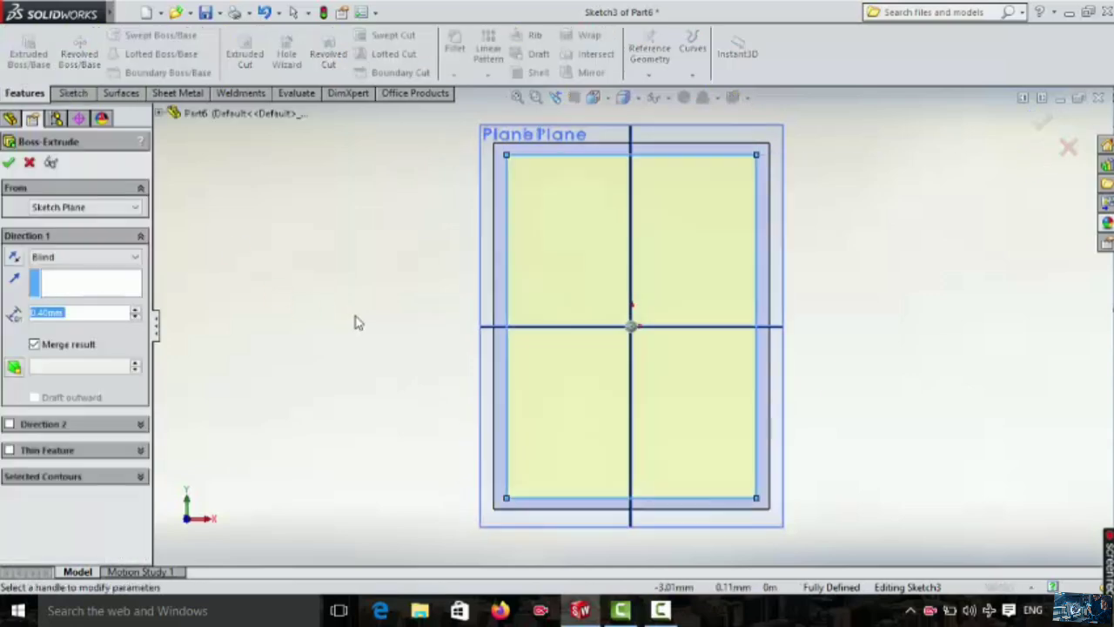
pyautogui.moveTo(272, 374); pyautogui.dragTo(353, 374, button='middle')
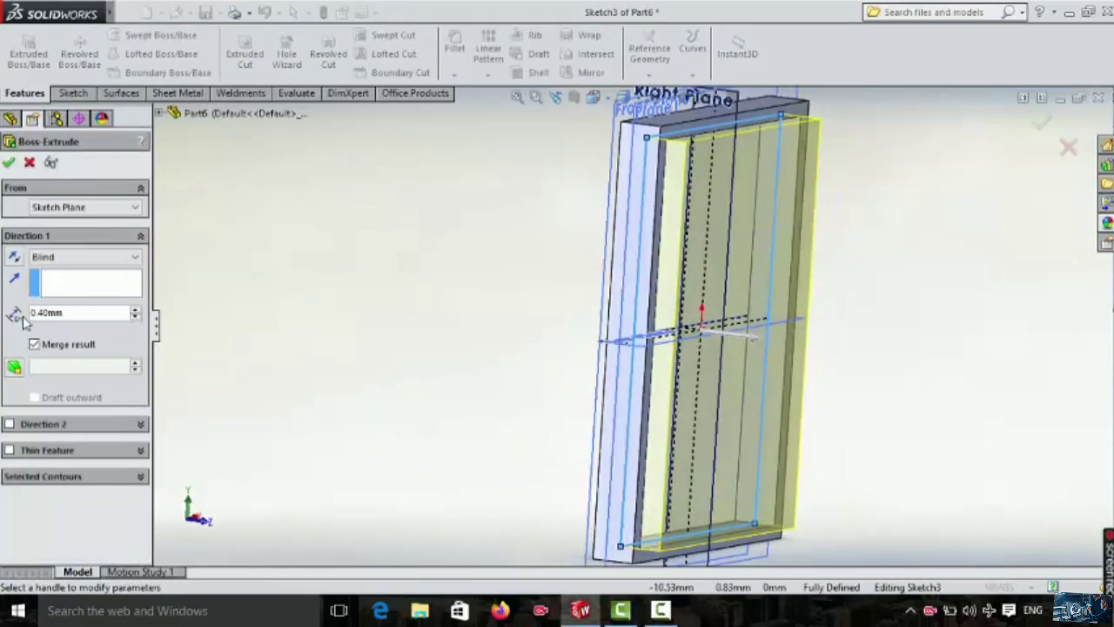
pyautogui.click(50, 260)
pyautogui.click(84, 336)
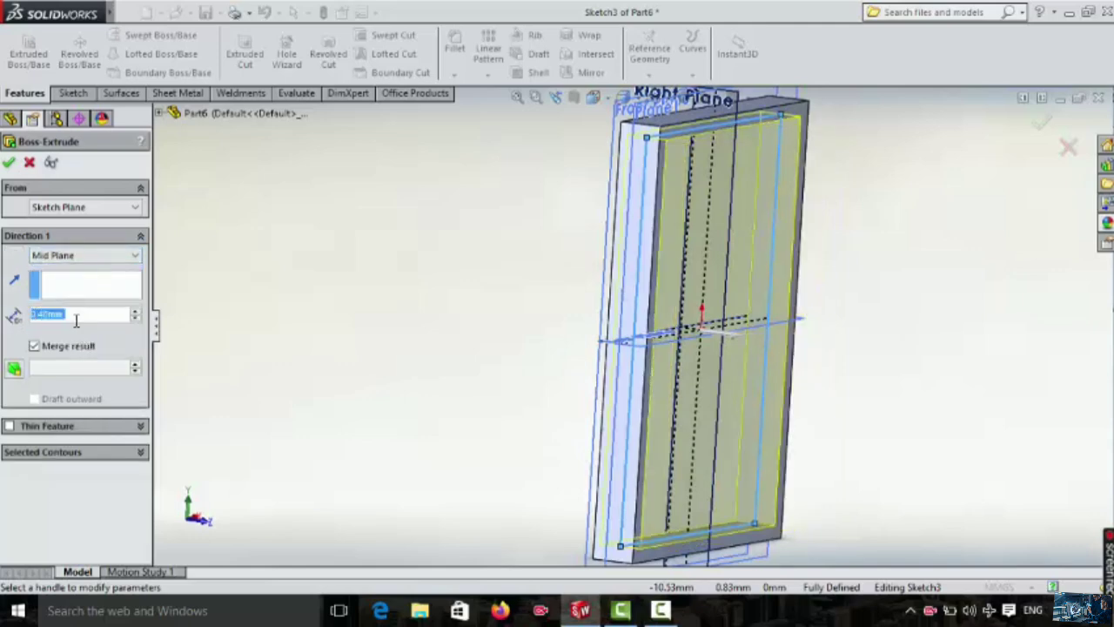
pyautogui.write('.2')
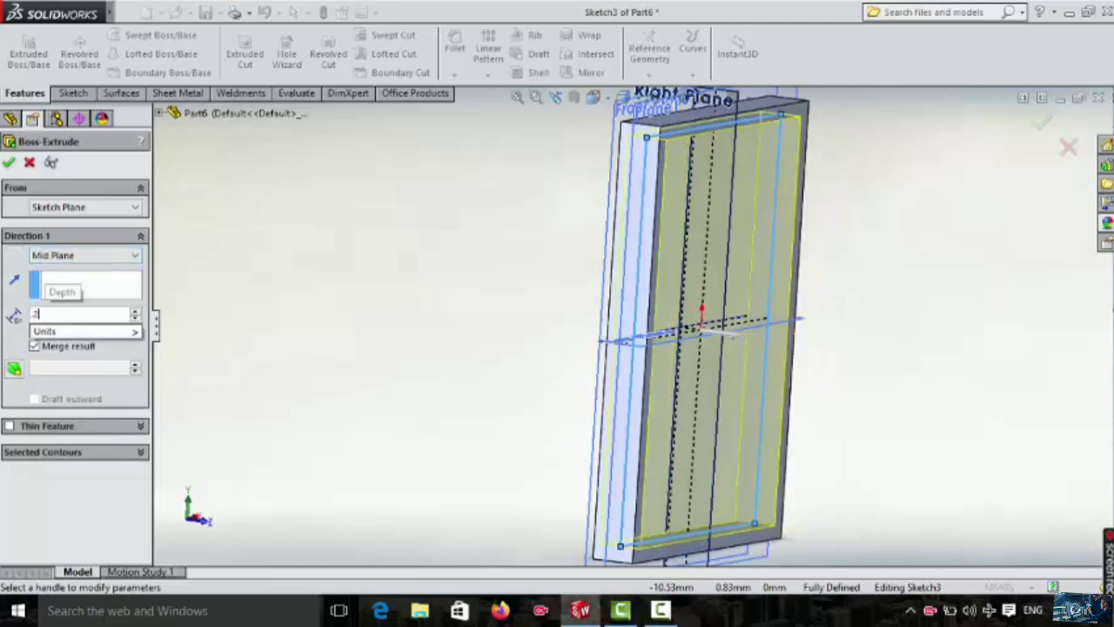
pyautogui.press('Return')
pyautogui.click(10, 165)
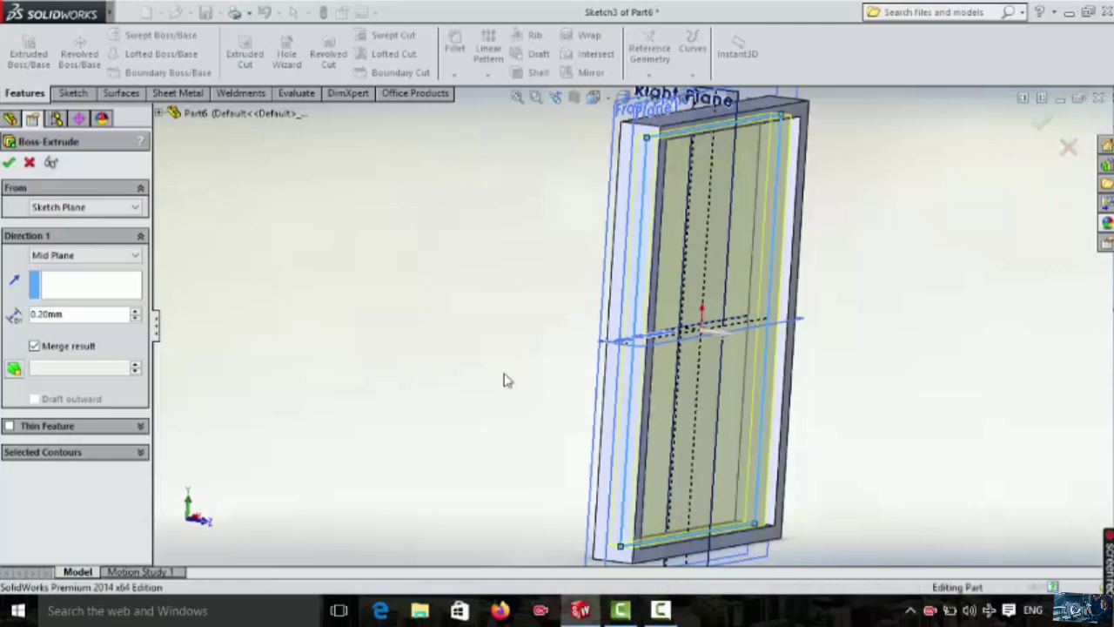
# Step: Finish the mid-plane extrusion, start a sketch on the inner wall of the frame's long side, and orient the view squarely to that face
pyautogui.moveTo(522, 443); pyautogui.dragTo(401, 262, button='middle')
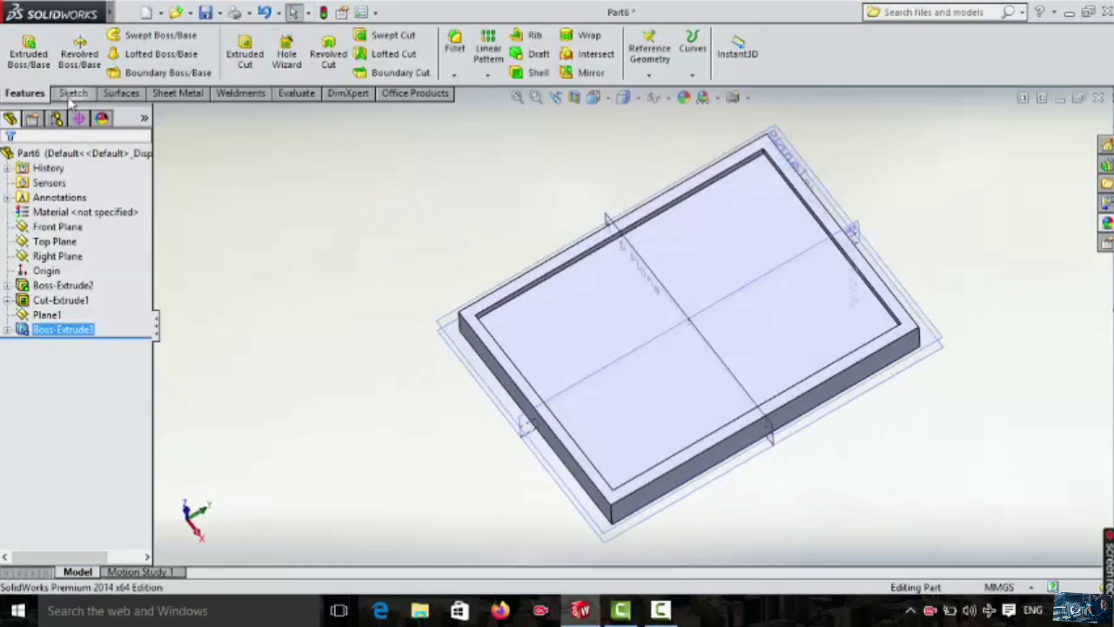
pyautogui.click(71, 94)
pyautogui.click(20, 48)
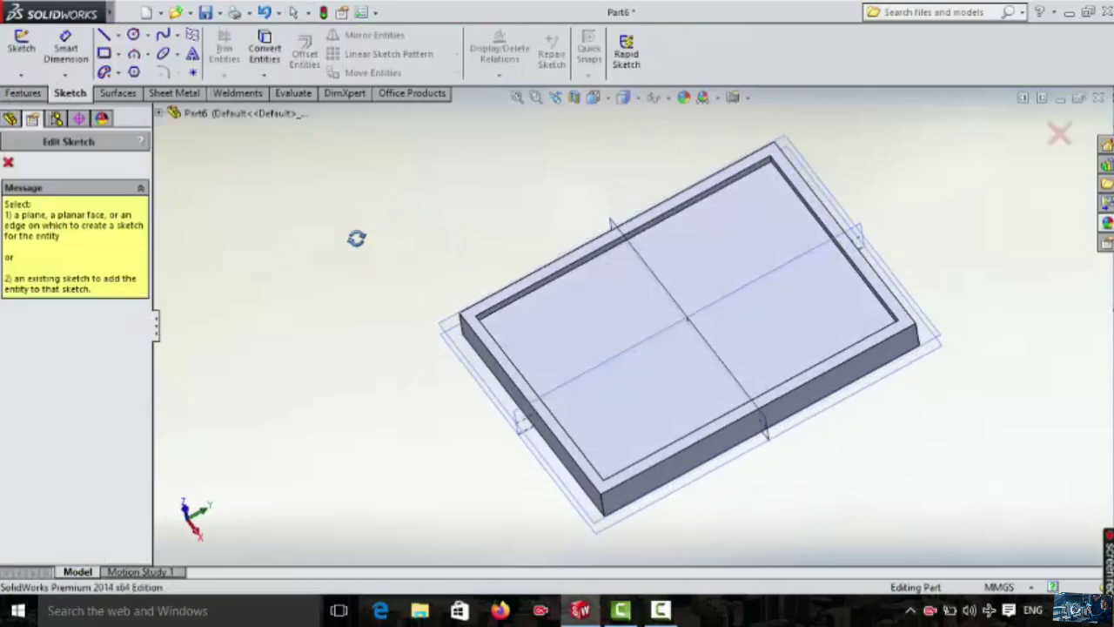
pyautogui.scroll(-5, 590, 293)
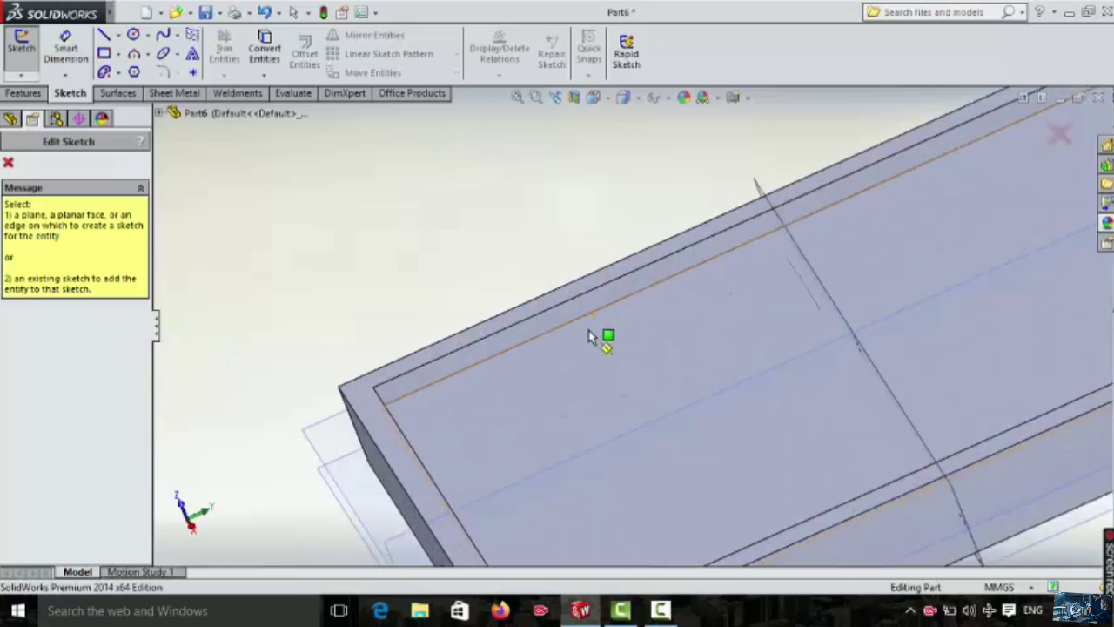
pyautogui.click(642, 296)
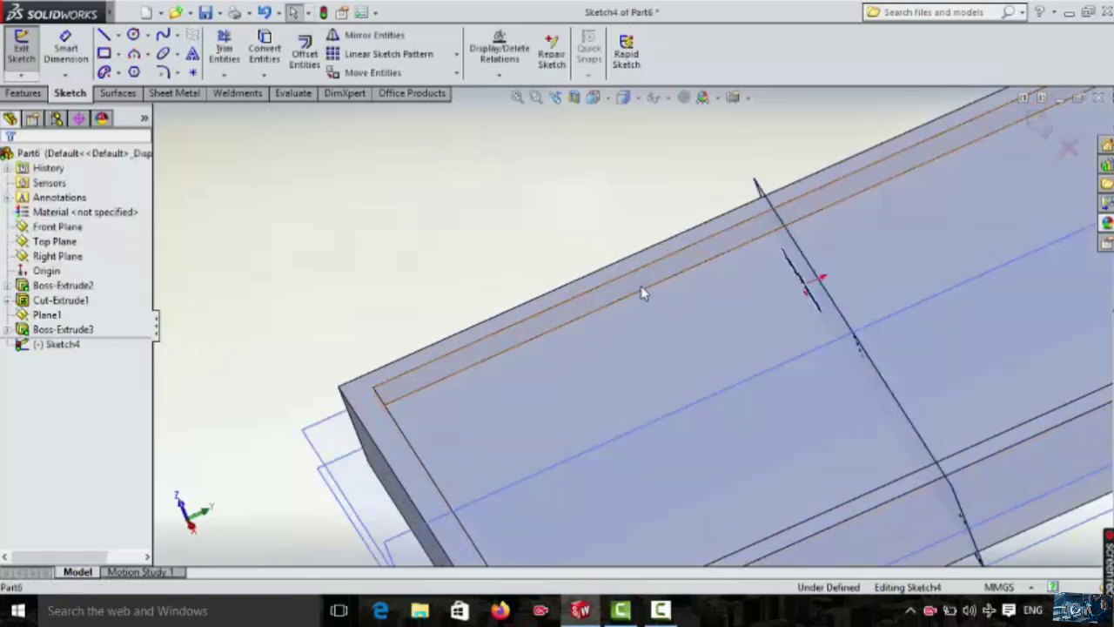
pyautogui.click(594, 98)
pyautogui.click(675, 179)
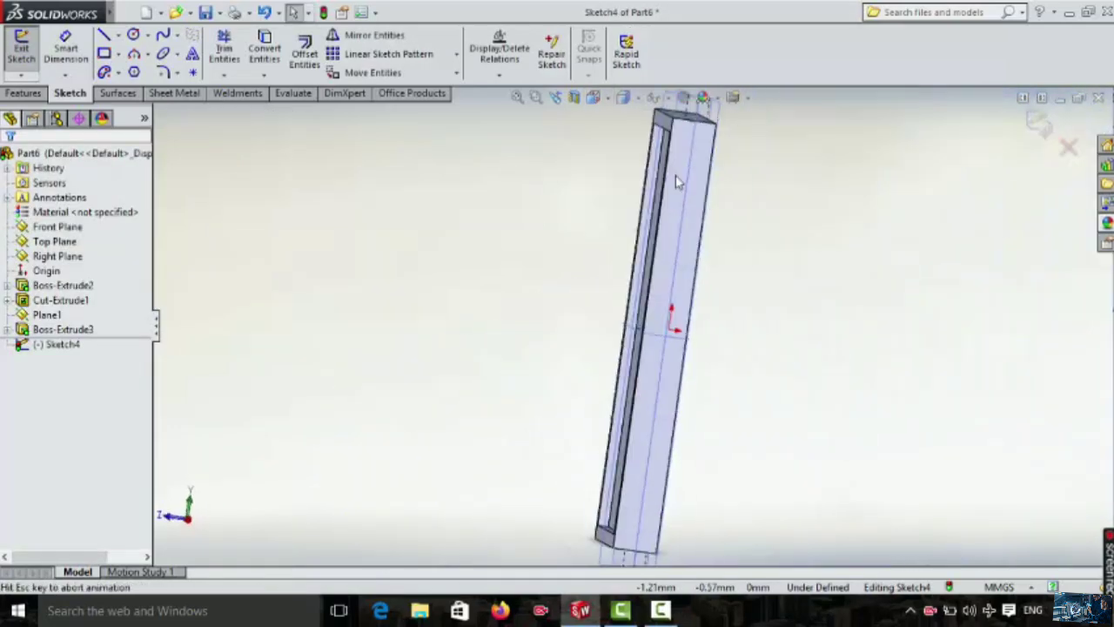
# Step: Draw a stepped three-segment line across the wall's thickness: a short horizontal, a vertical drop of about 0.17 mm, and a horizontal of about 0.32 mm
pyautogui.click(103, 37)
pyautogui.scroll(-2, 564, 309)
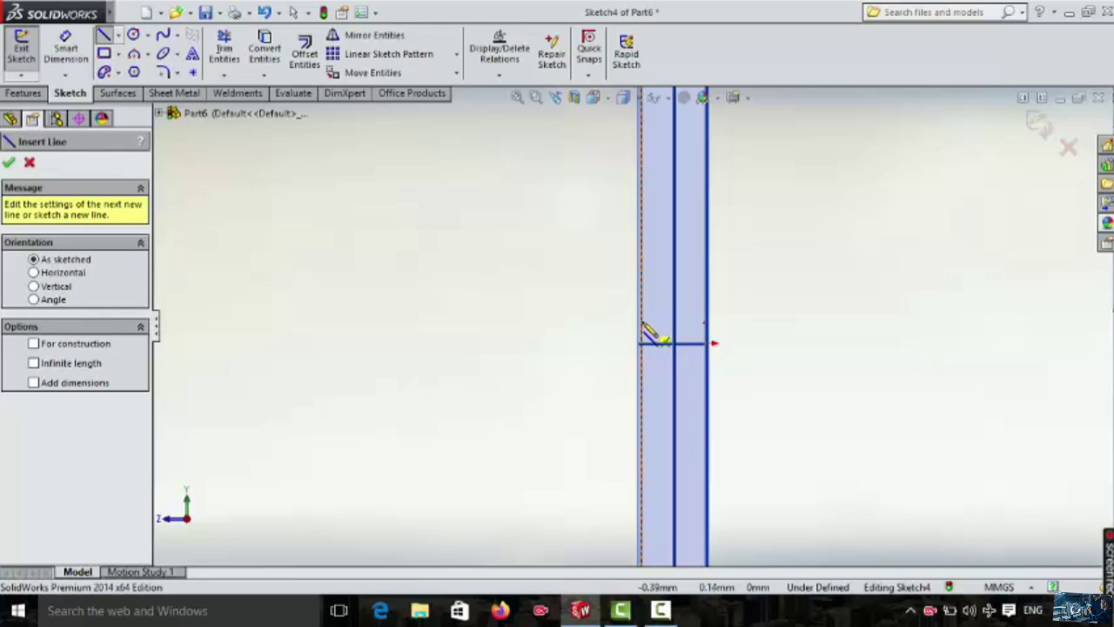
pyautogui.click(644, 317)
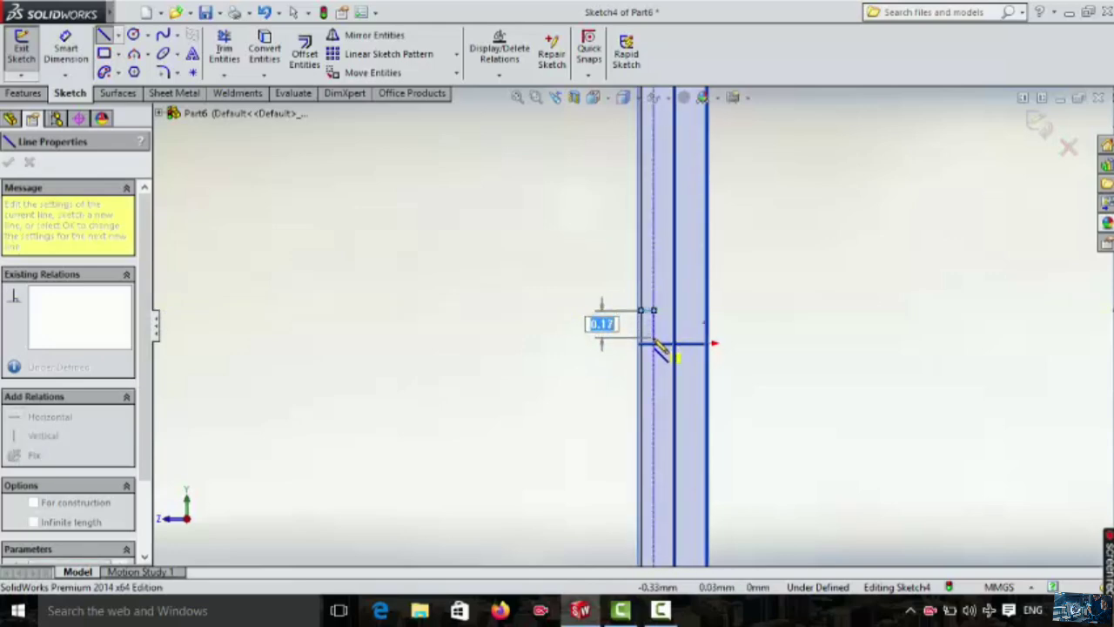
pyautogui.click(653, 339)
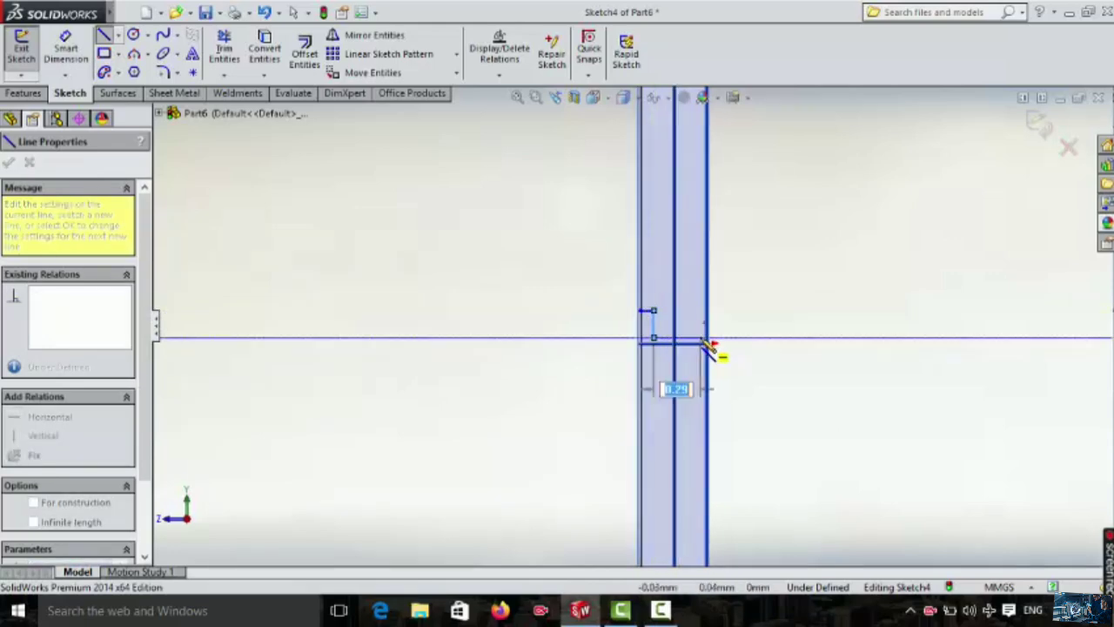
pyautogui.click(706, 339)
pyautogui.press('Escape')
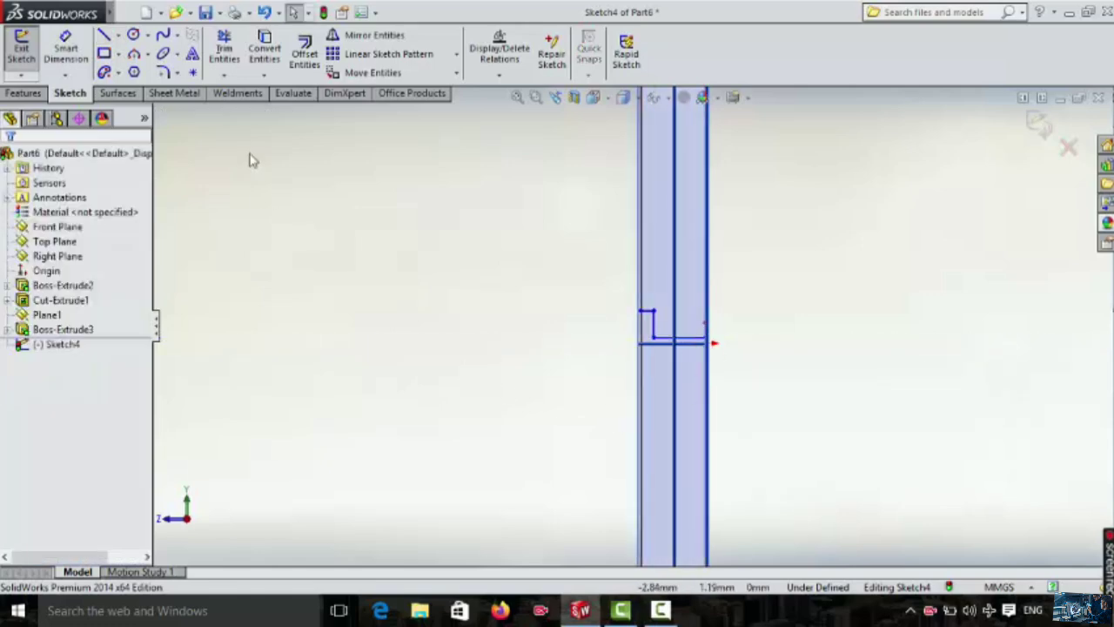
# Step: Offset the whole stepped line chain by 0.02 mm in the reversed direction, above the original
pyautogui.click(291, 63)
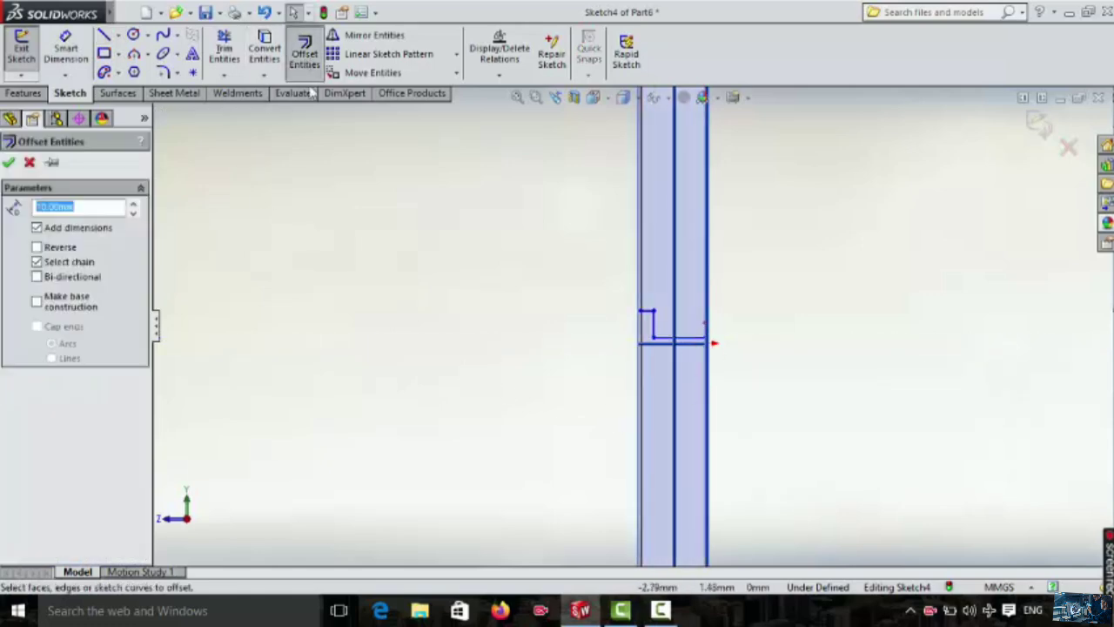
pyautogui.click(672, 341)
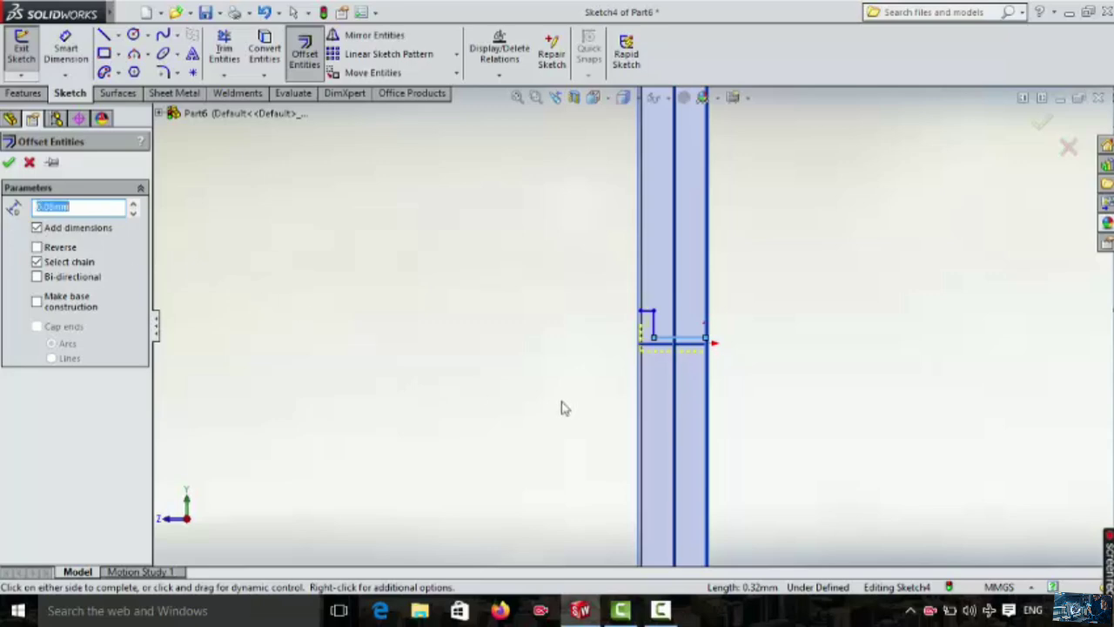
pyautogui.scroll(-5, 657, 355)
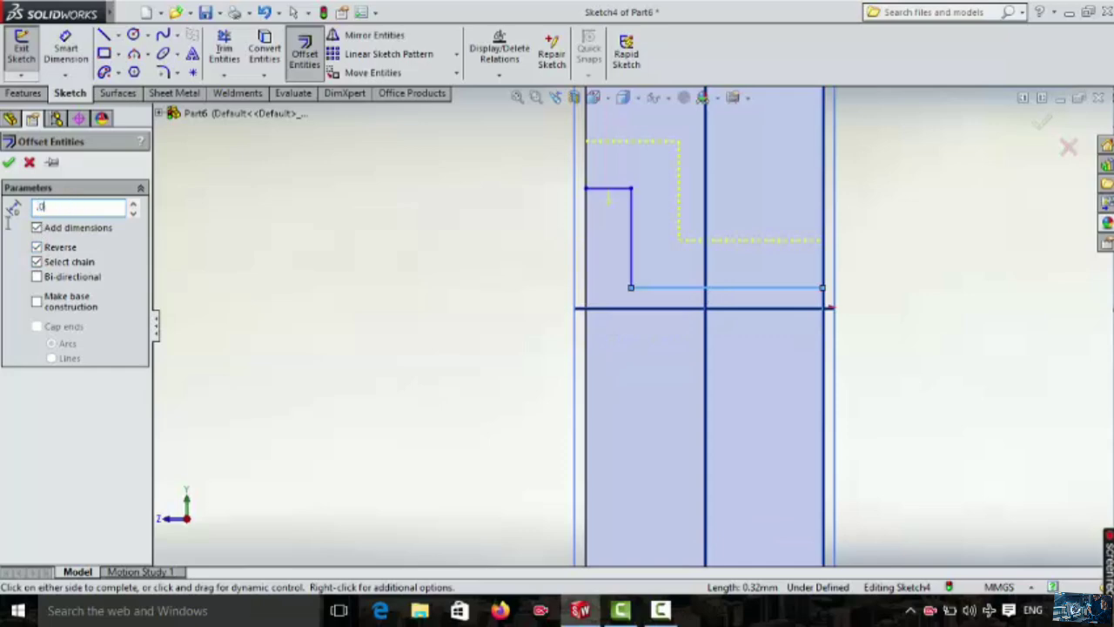
pyautogui.click(9, 163)
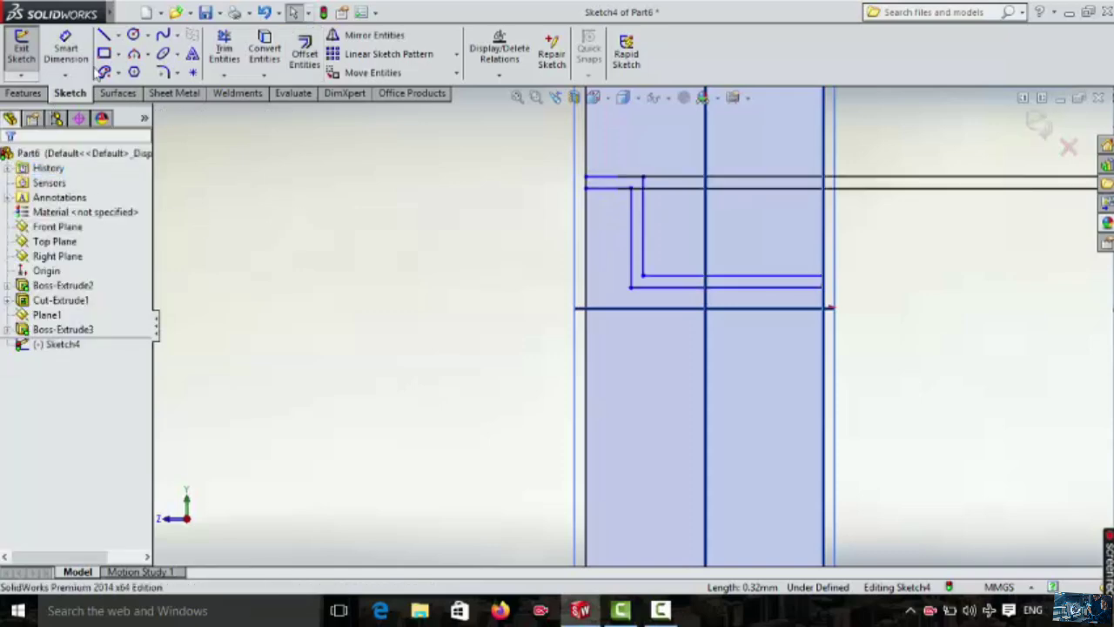
# Step: Close both ends of the double stepped outline with short vertical lines
pyautogui.click(103, 35)
pyautogui.click(586, 180)
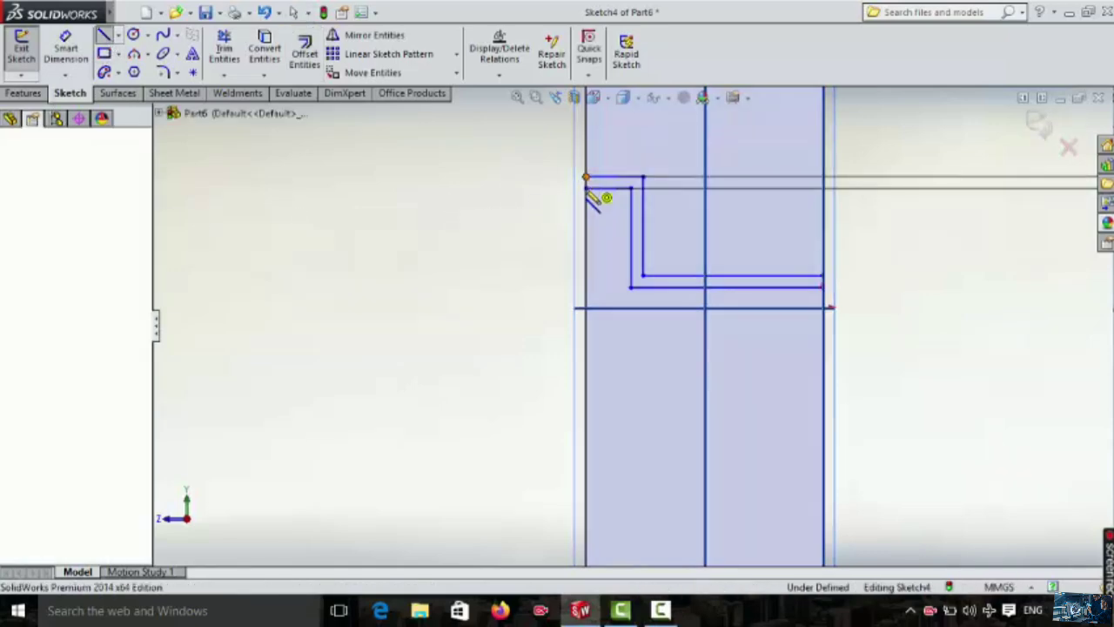
pyautogui.click(586, 187)
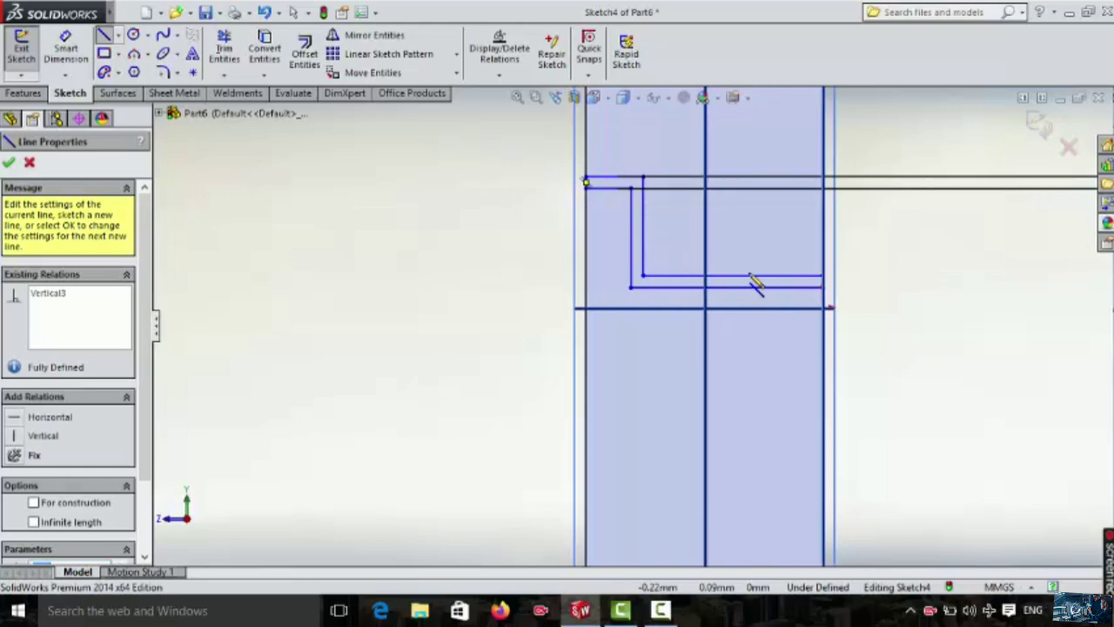
pyautogui.click(819, 278)
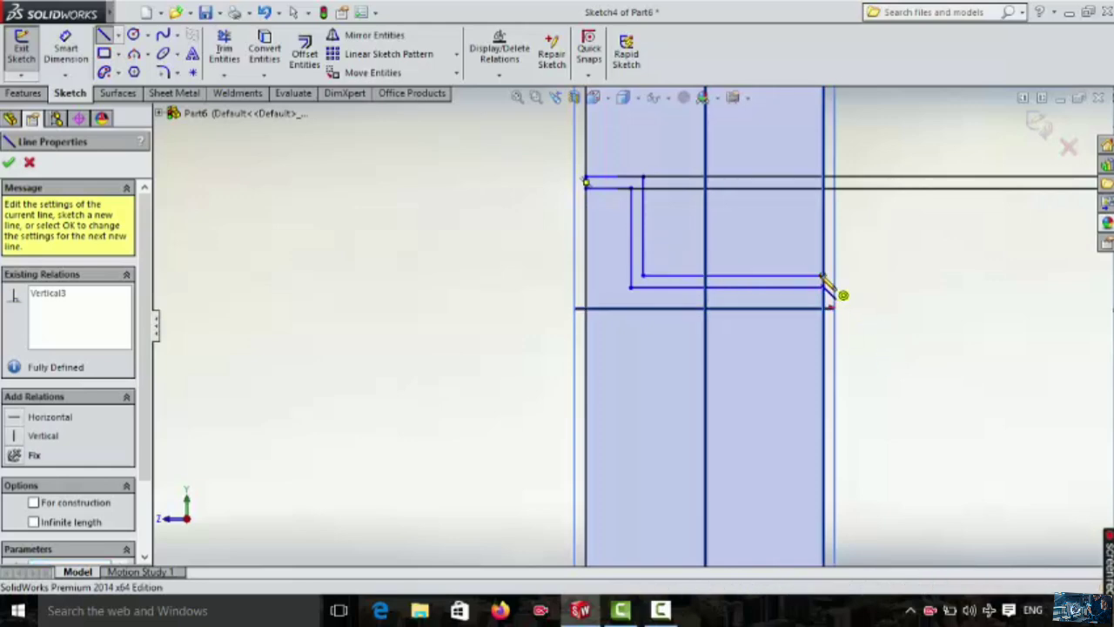
pyautogui.click(823, 287)
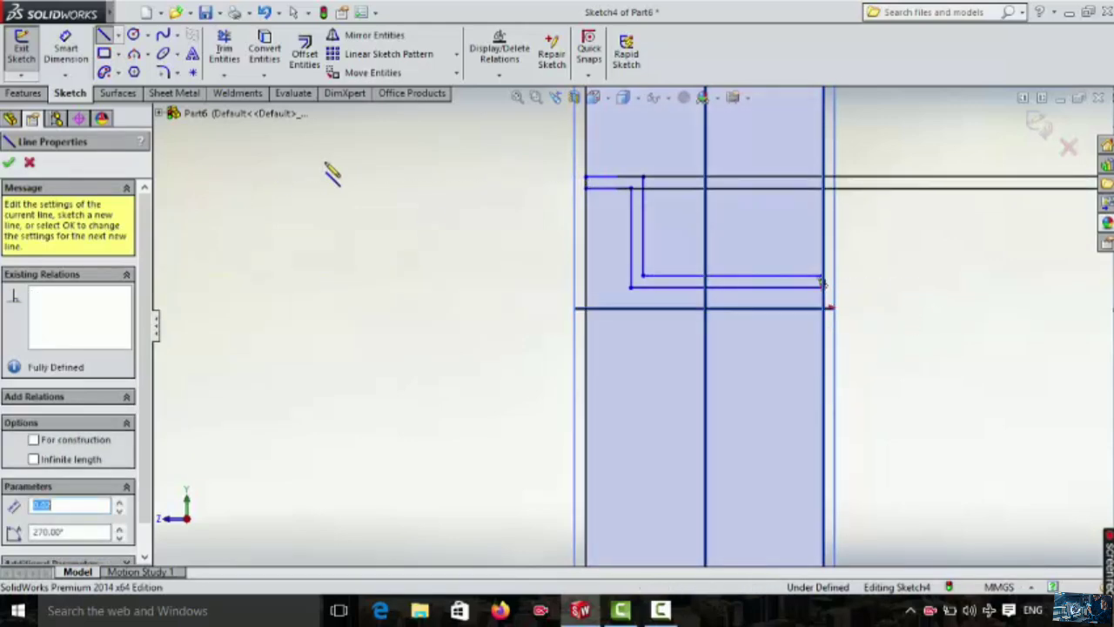
pyautogui.scroll(-5, 621, 216)
pyautogui.scroll(5, 660, 239)
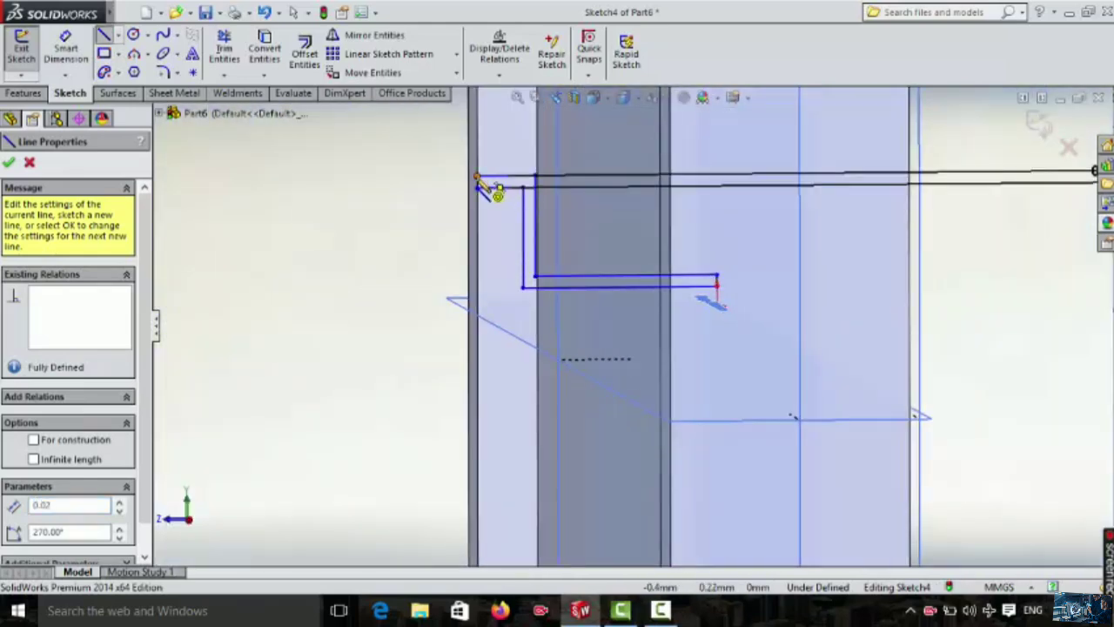
pyautogui.click(477, 181)
pyautogui.click(478, 188)
pyautogui.moveTo(404, 191)
pyautogui.mouseDown(button='middle')
pyautogui.moveTo(441, 203)
pyautogui.moveTo(436, 185)
pyautogui.mouseUp(button='middle')
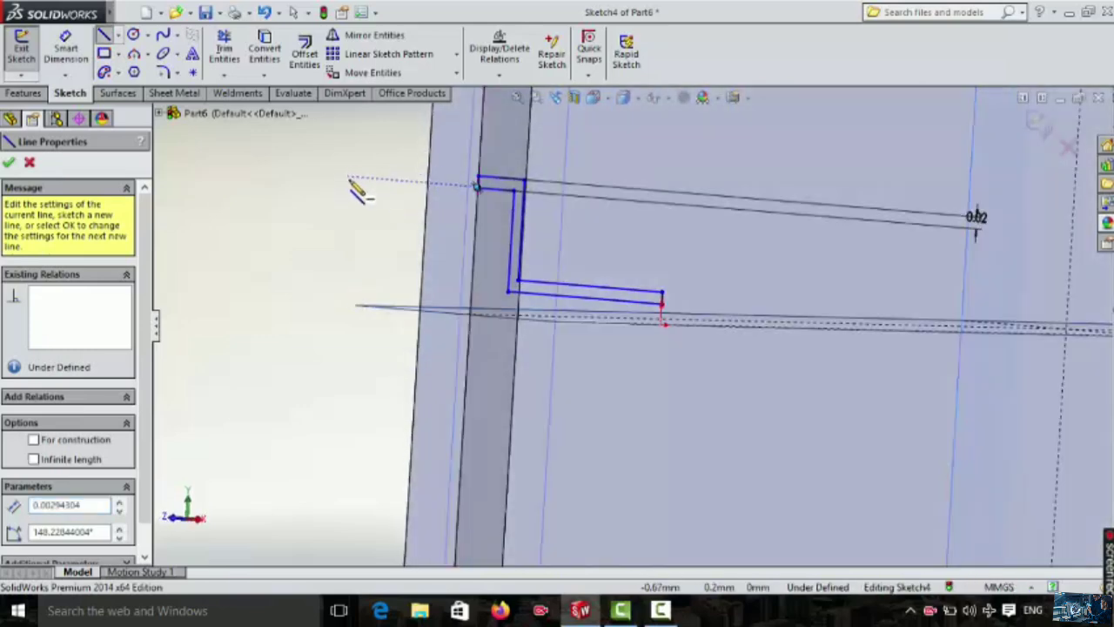
pyautogui.press('Escape')
pyautogui.scroll(-8, 472, 213)
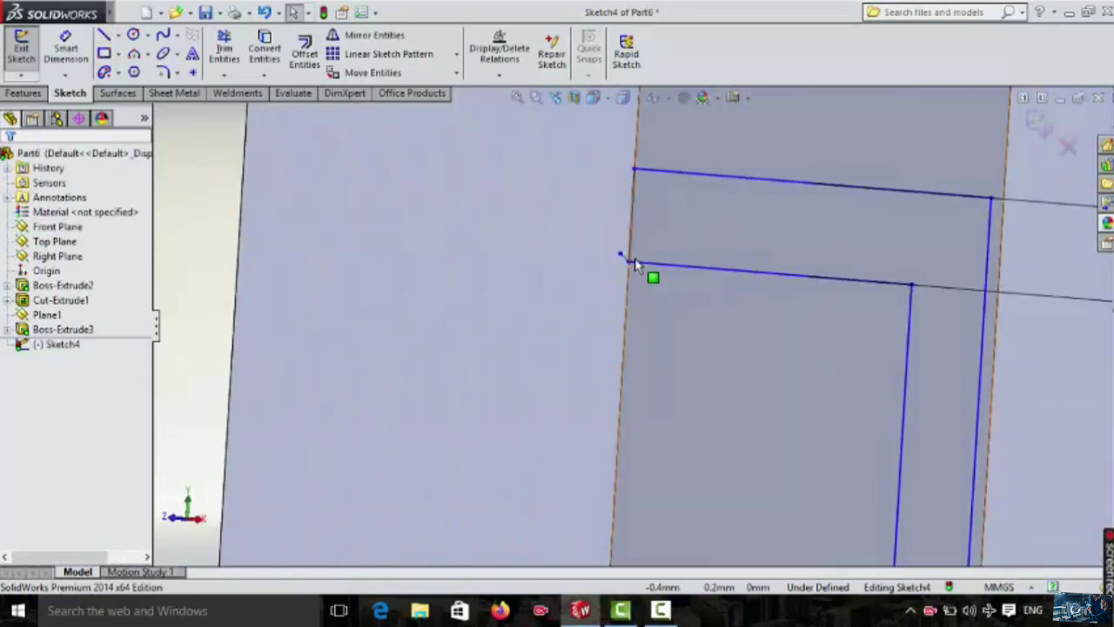
pyautogui.scroll(-4, 631, 265)
pyautogui.click(635, 261)
pyautogui.press('Escape')
pyautogui.scroll(4, 633, 263)
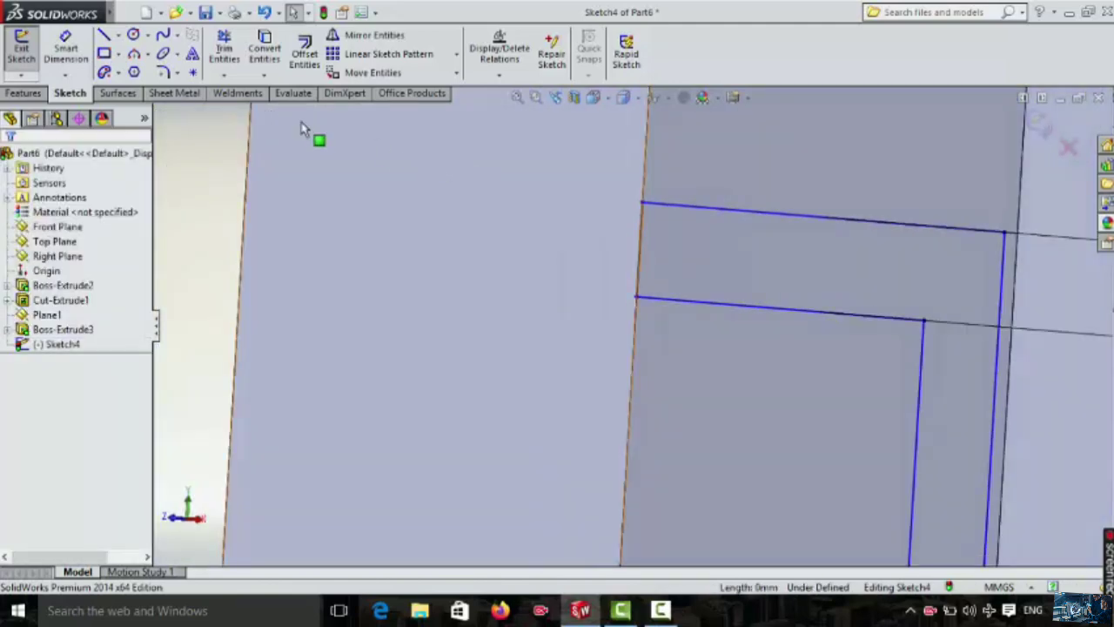
# Step: Close the open upper end of the stepped outline with a 0.02 mm line between its two endpoints
pyautogui.click(104, 34)
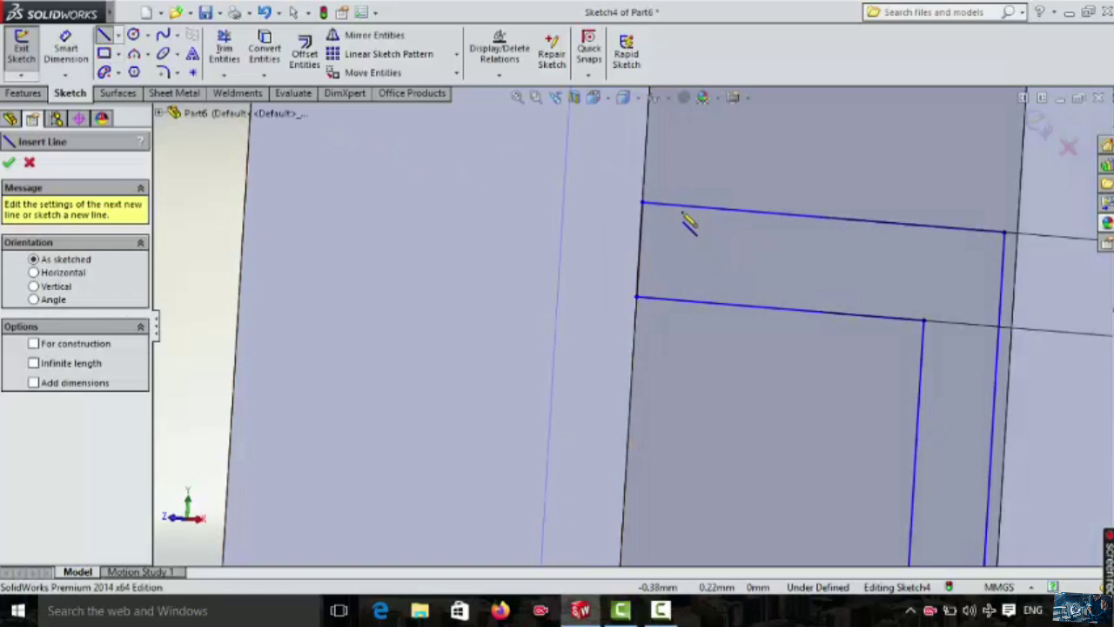
pyautogui.click(644, 205)
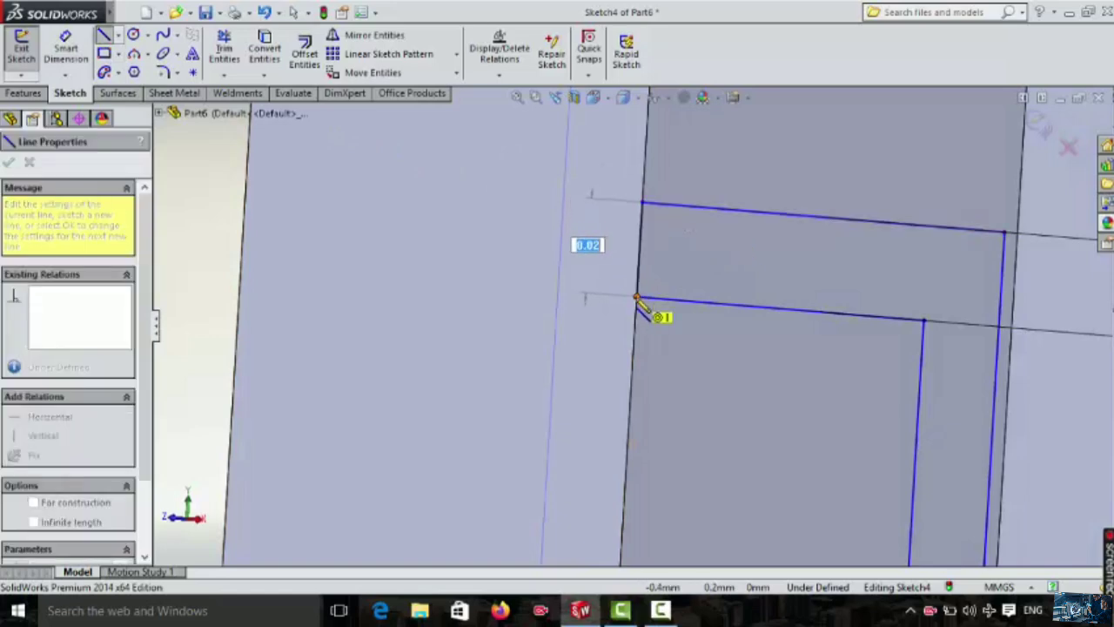
pyautogui.click(636, 298)
pyautogui.press('Escape')
# Step: Set up a blind cut-extrude with a depth of 0.20 mm, using the narrow region inside the stepped outline as its contour
pyautogui.click(24, 94)
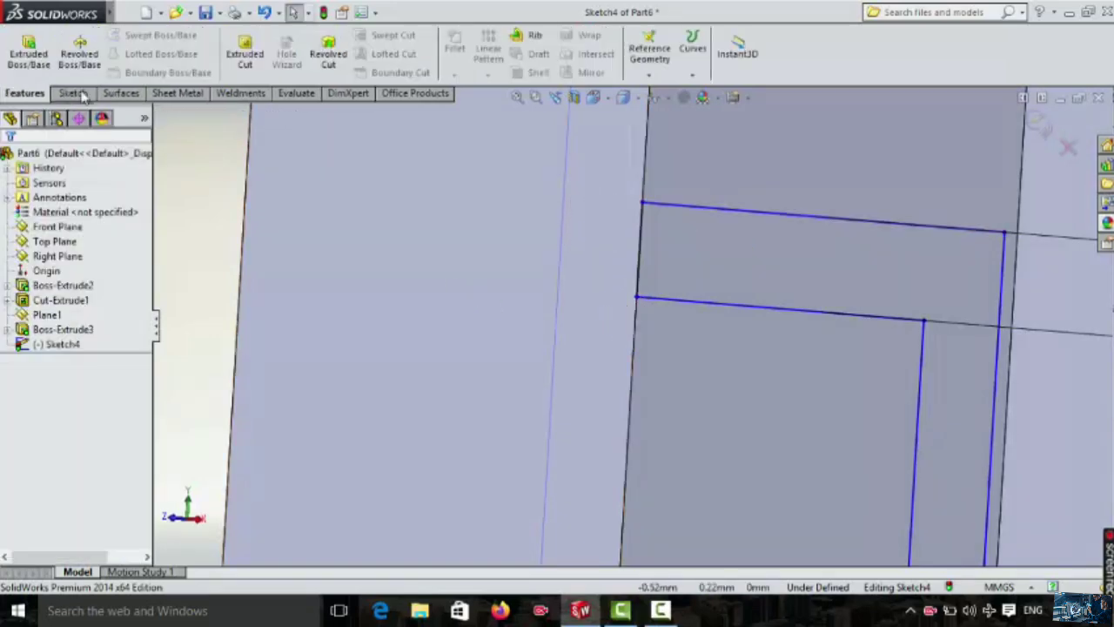
pyautogui.click(244, 62)
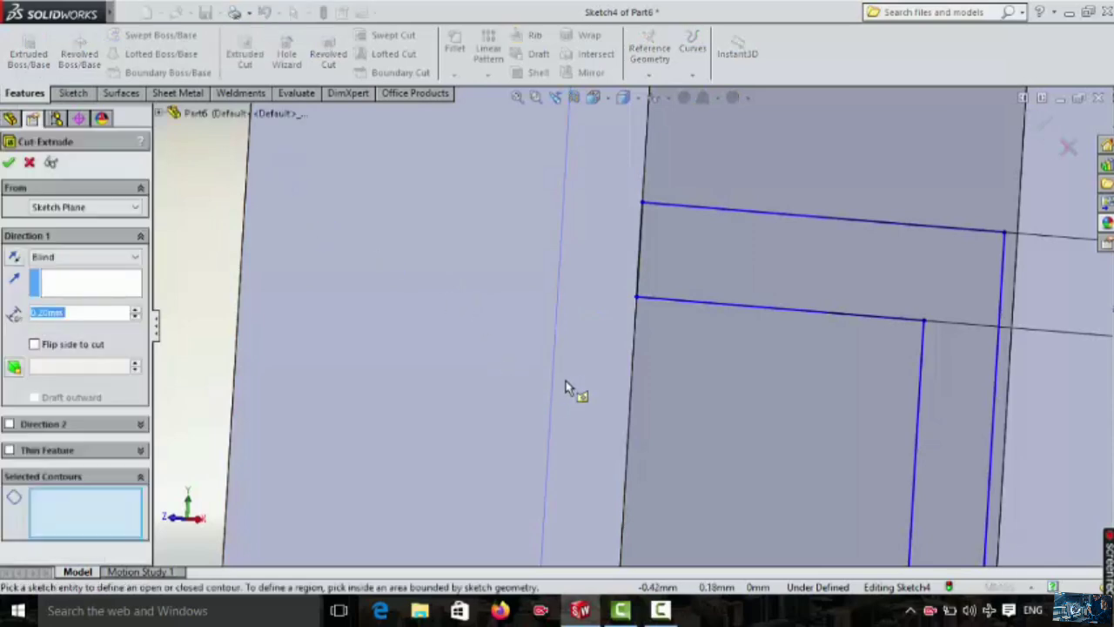
pyautogui.click(675, 298)
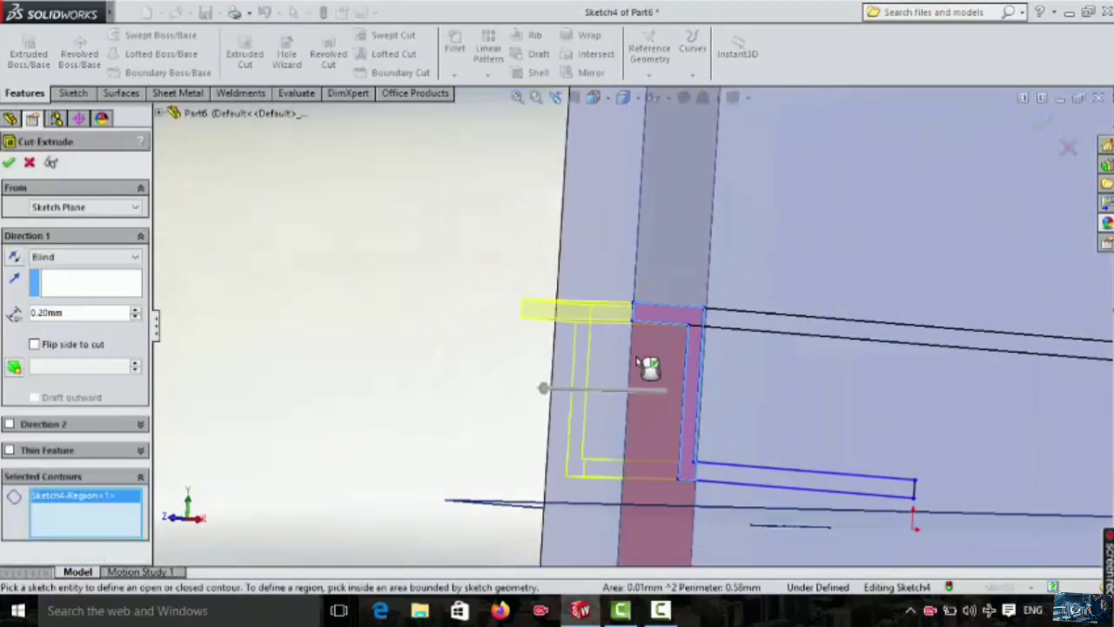
# Step: Examine the cut preview at the stepped outline from several sides, checking its direction and depth against the frame and panel
pyautogui.moveTo(644, 394)
pyautogui.mouseDown(button='middle')
pyautogui.moveTo(740, 418)
pyautogui.moveTo(728, 363)
pyautogui.moveTo(768, 386)
pyautogui.moveTo(684, 374)
pyautogui.moveTo(748, 390)
pyautogui.moveTo(806, 371)
pyautogui.moveTo(817, 352)
pyautogui.moveTo(760, 367)
pyautogui.mouseUp(button='middle')
pyautogui.scroll(-9, 652, 337)
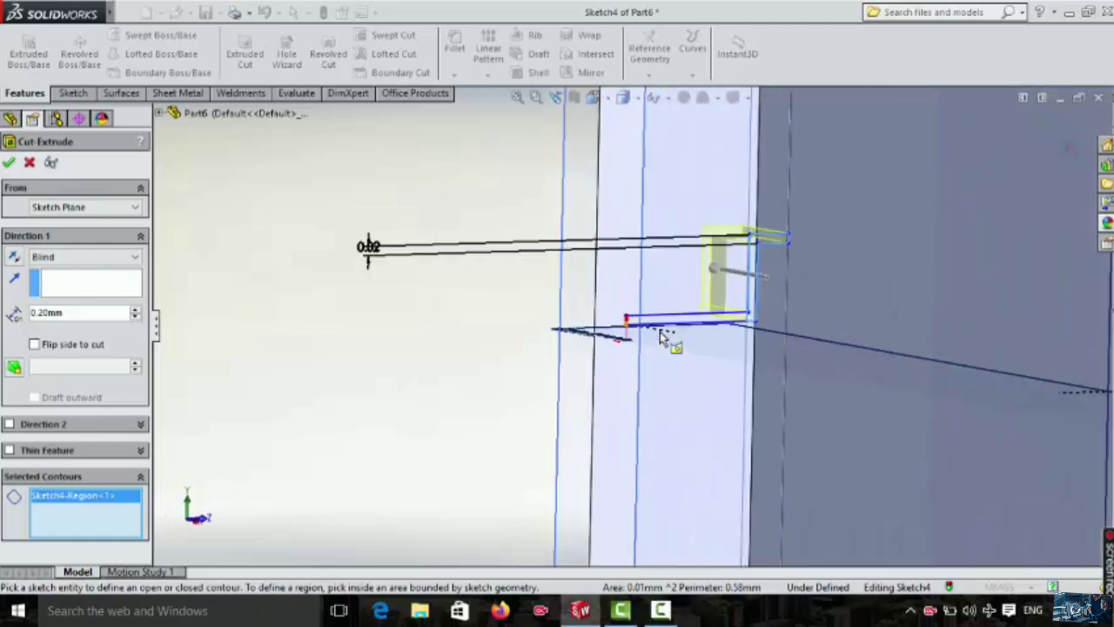
pyautogui.moveTo(644, 370); pyautogui.dragTo(581, 370, button='middle')
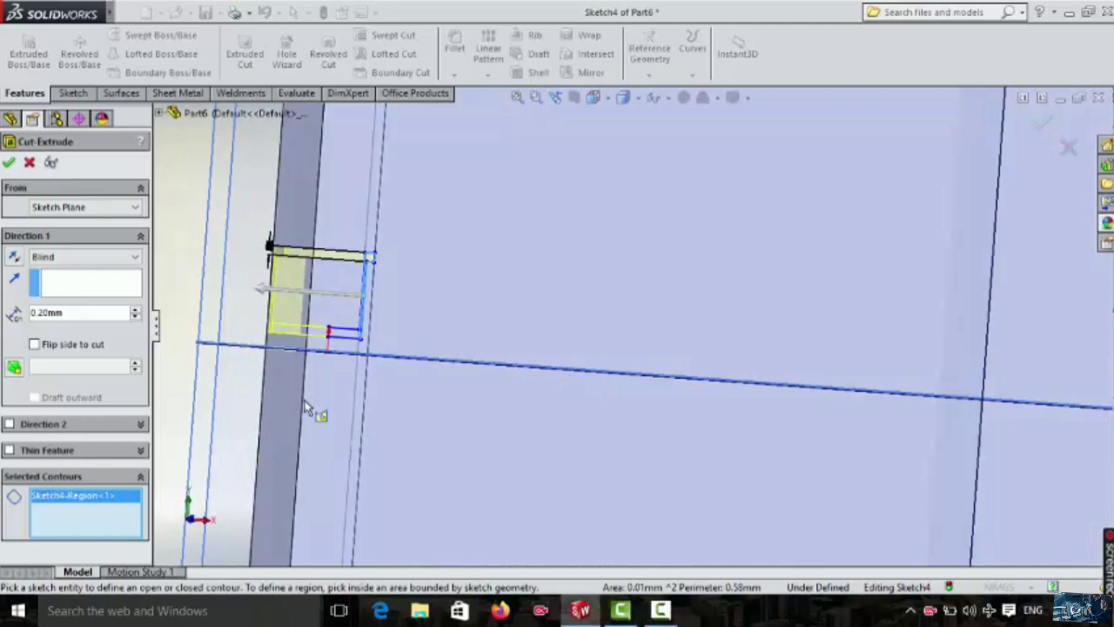
pyautogui.scroll(2, 227, 339)
pyautogui.scroll(3, 285, 342)
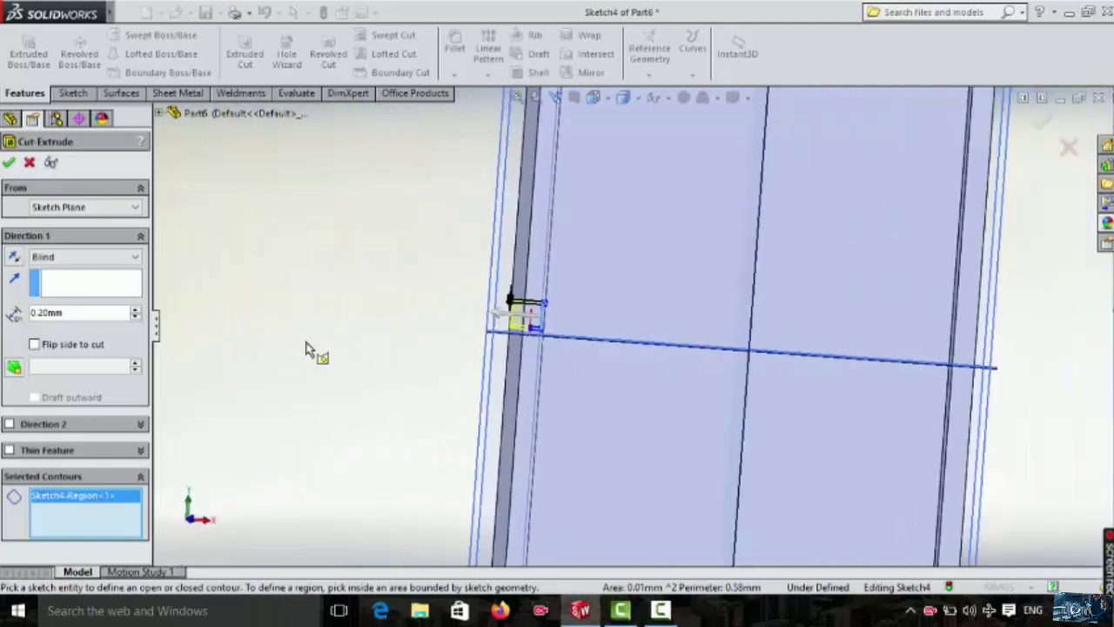
pyautogui.scroll(-3, 358, 342)
pyautogui.scroll(-3, 657, 355)
pyautogui.scroll(-3, 663, 346)
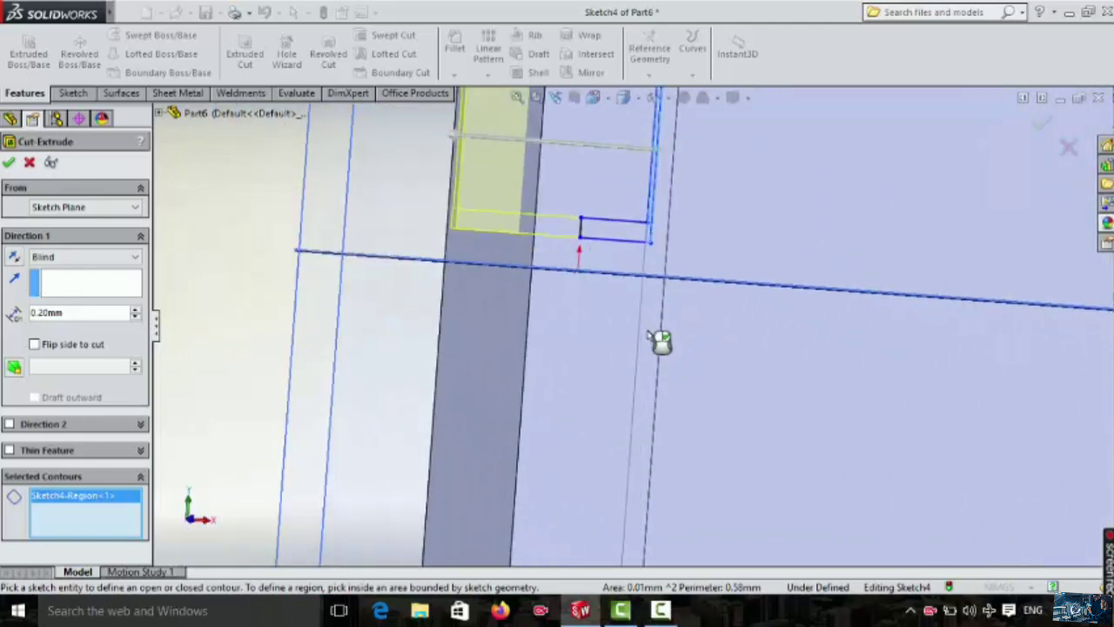
pyautogui.scroll(2, 644, 353)
pyautogui.click(662, 611)
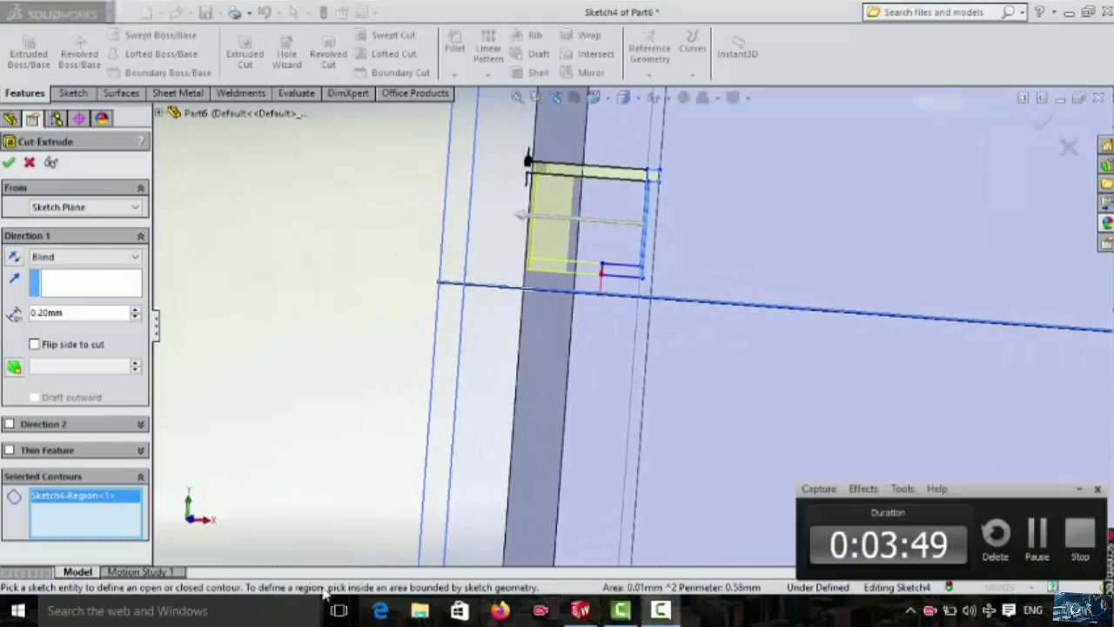
pyautogui.click(1037, 535)
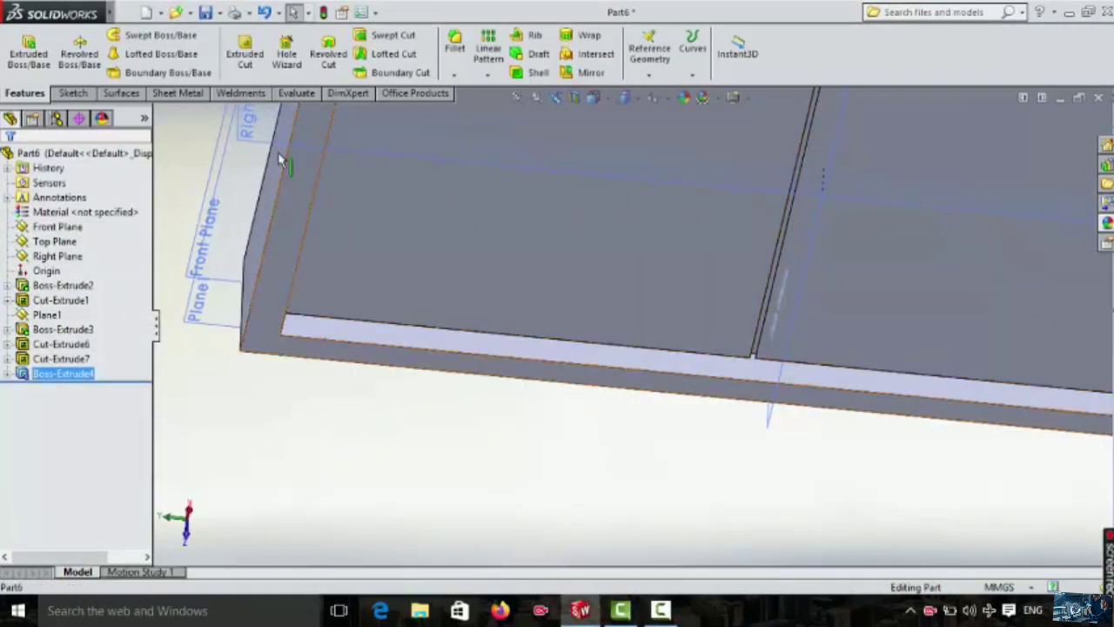
# Step: Start a new sketch on the frame's long inner wall beside the narrow groove crossing the panel's middle
pyautogui.click(71, 93)
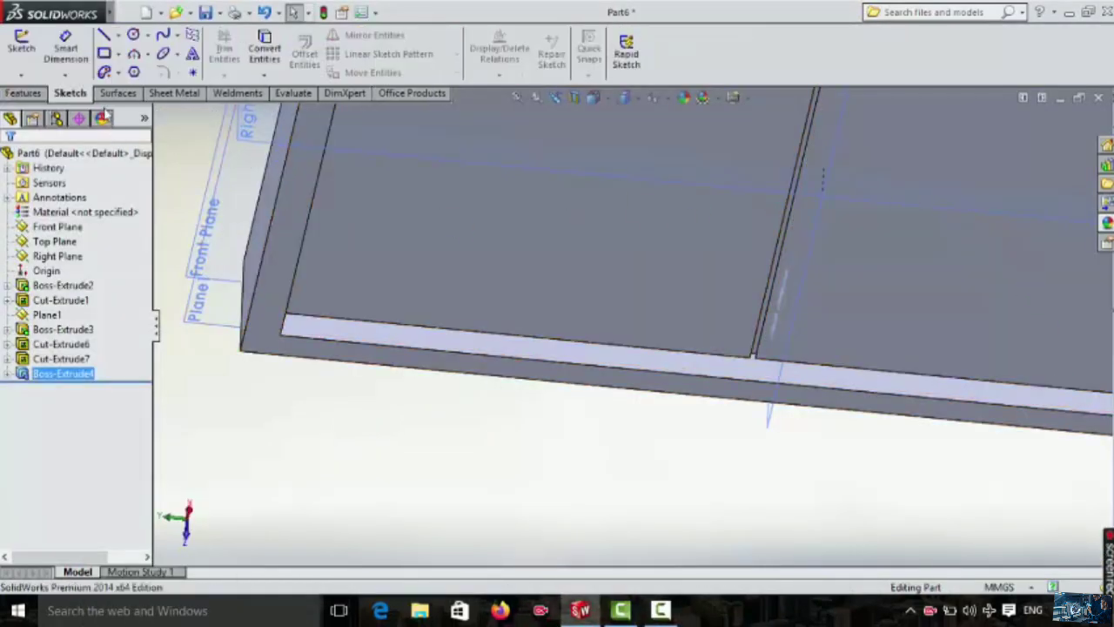
pyautogui.click(103, 35)
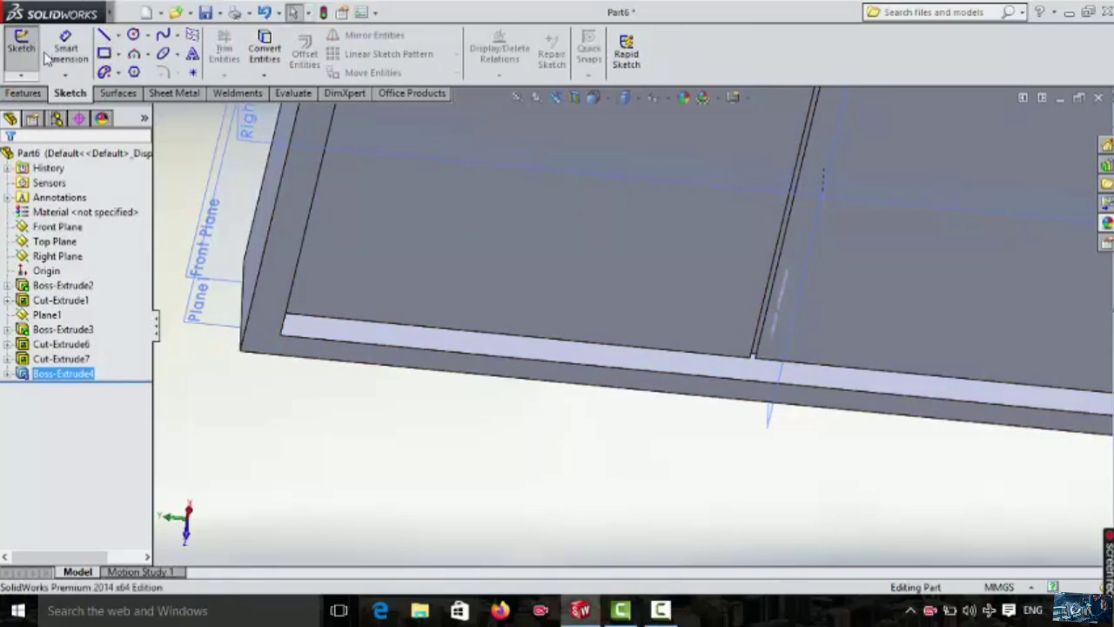
pyautogui.click(500, 351)
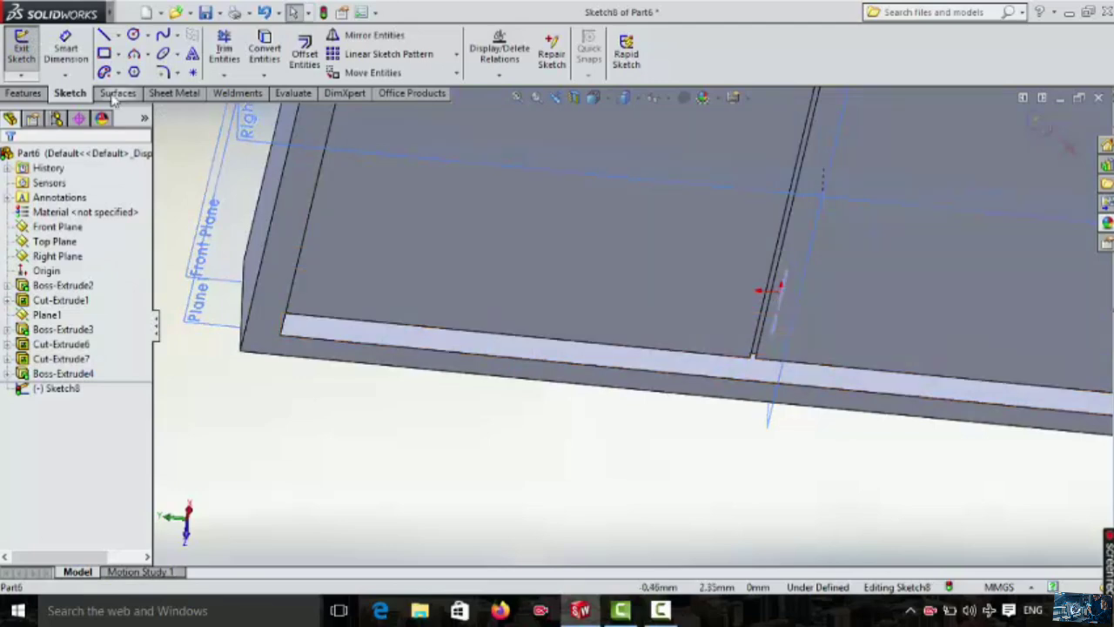
# Step: Sketch a corner rectangle about 0.02 mm high along the panel-side edge of the long inner wall, spanning the wall's full length
pyautogui.click(104, 54)
pyautogui.moveTo(341, 273); pyautogui.dragTo(313, 302, button='middle')
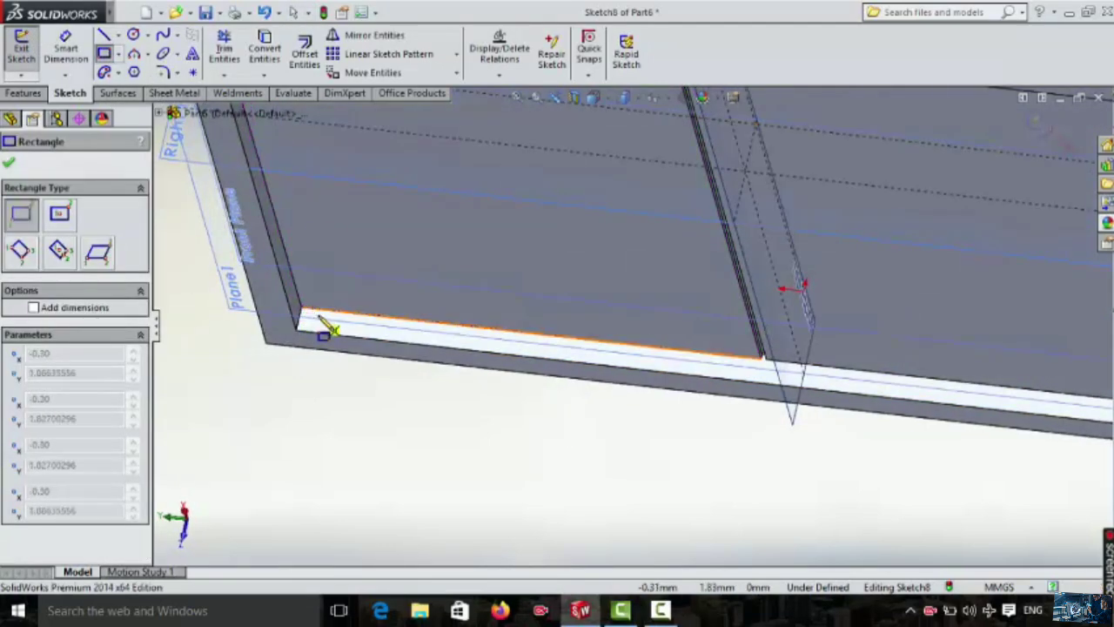
pyautogui.scroll(3, 1040, 394)
pyautogui.scroll(-1, 999, 392)
pyautogui.moveTo(984, 385); pyautogui.dragTo(1002, 393, button='middle')
pyautogui.scroll(-4, 1001, 393)
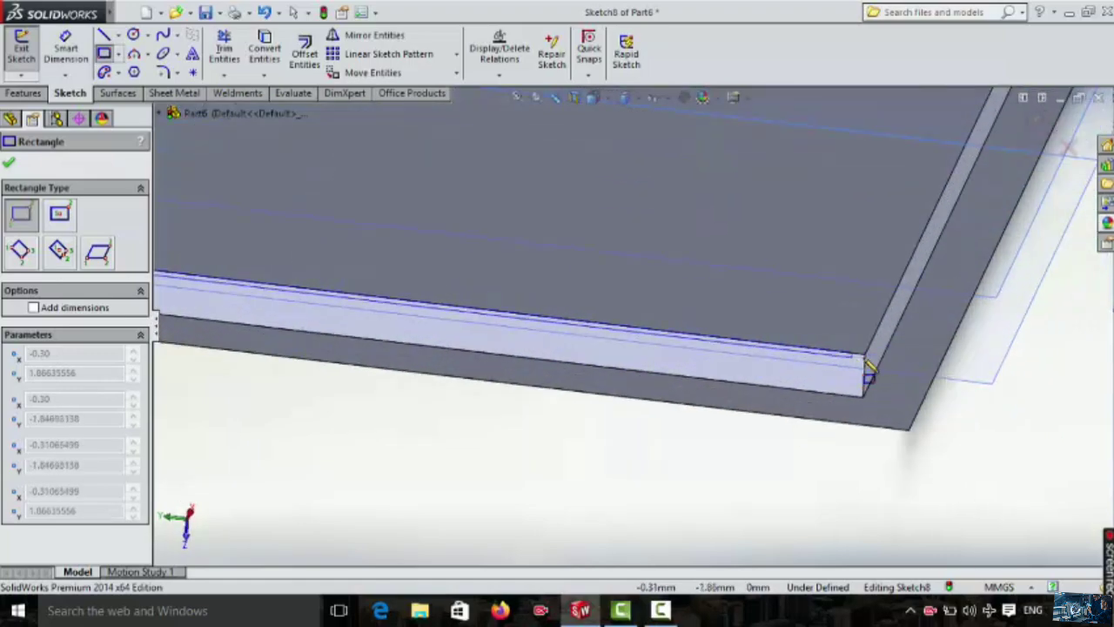
pyautogui.click(865, 362)
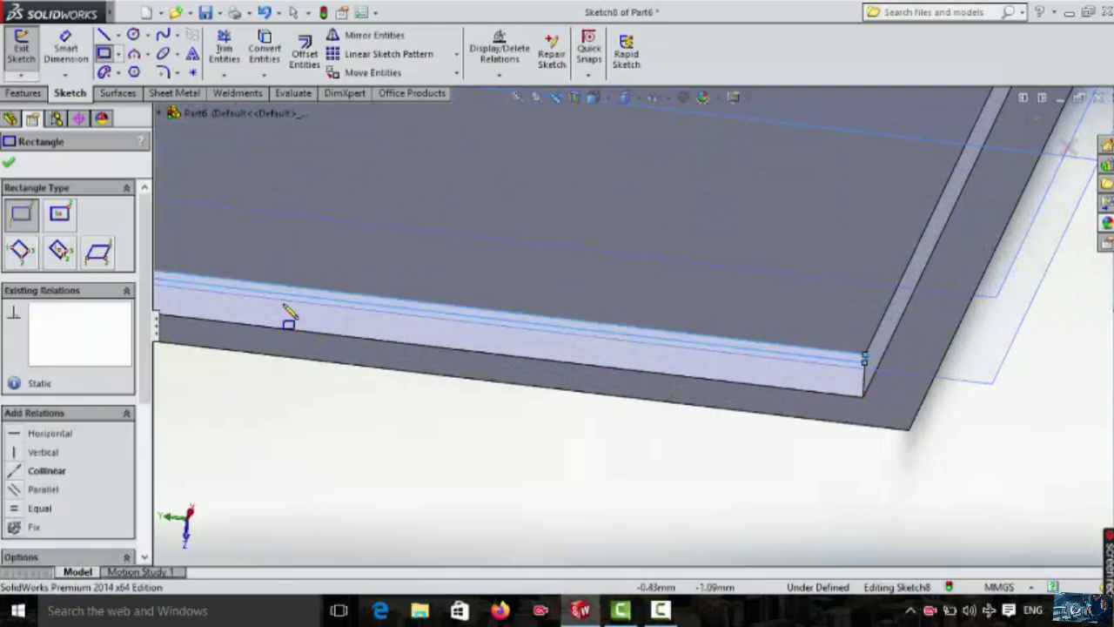
pyautogui.click(12, 163)
# Step: Cut-extrude the thin wall rectangle into the frame with a blind depth of a few hundredths of a millimetre
pyautogui.click(27, 93)
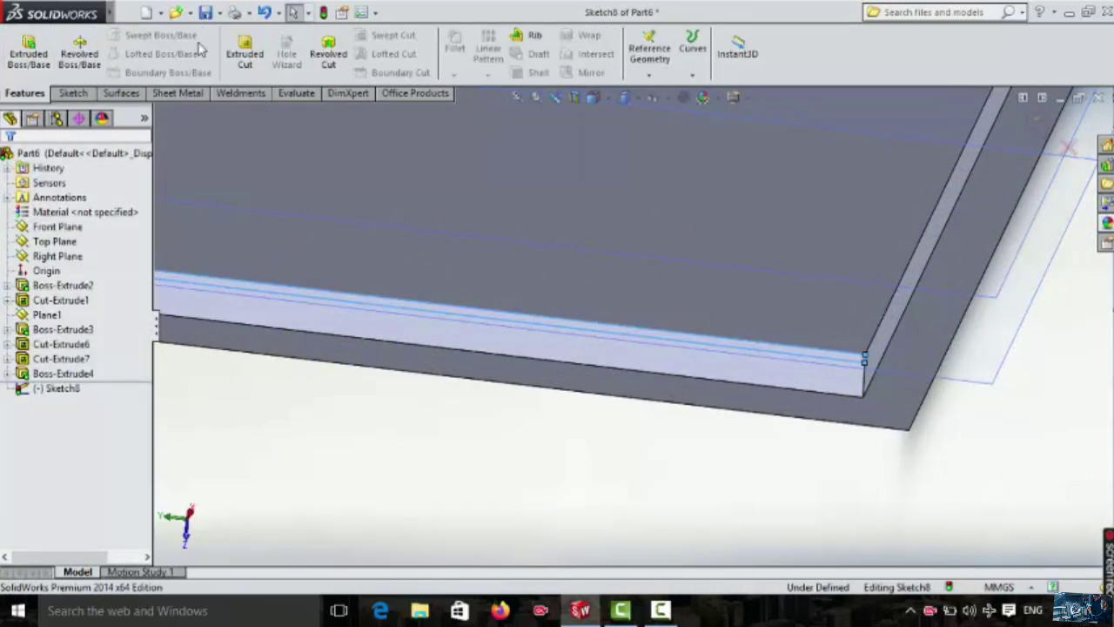
pyautogui.click(243, 55)
pyautogui.moveTo(346, 373); pyautogui.dragTo(407, 182, button='middle')
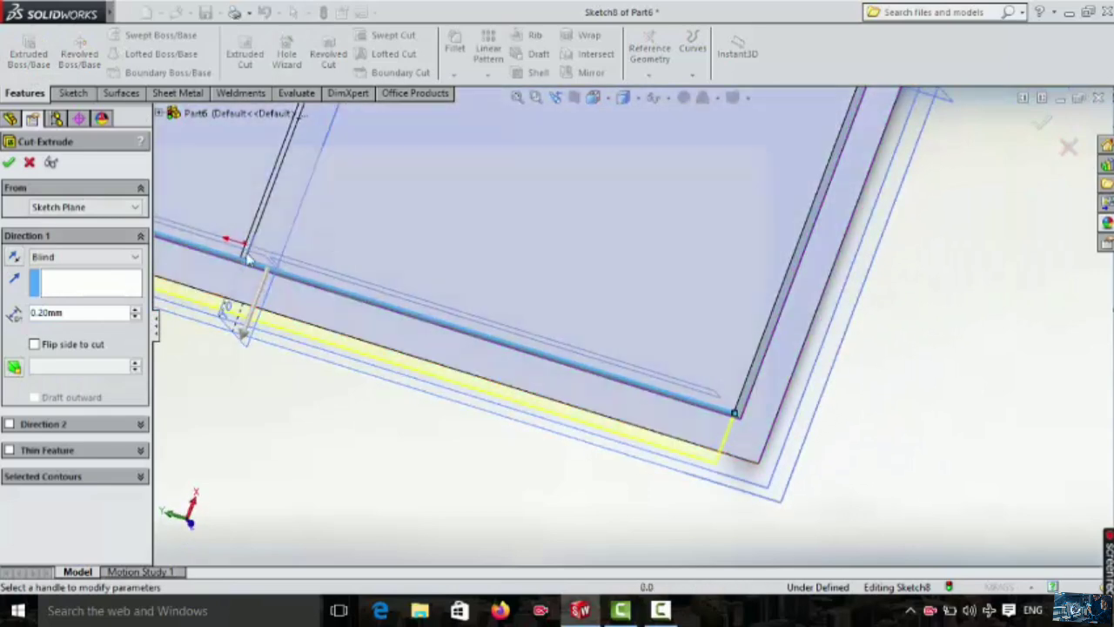
pyautogui.write('4')
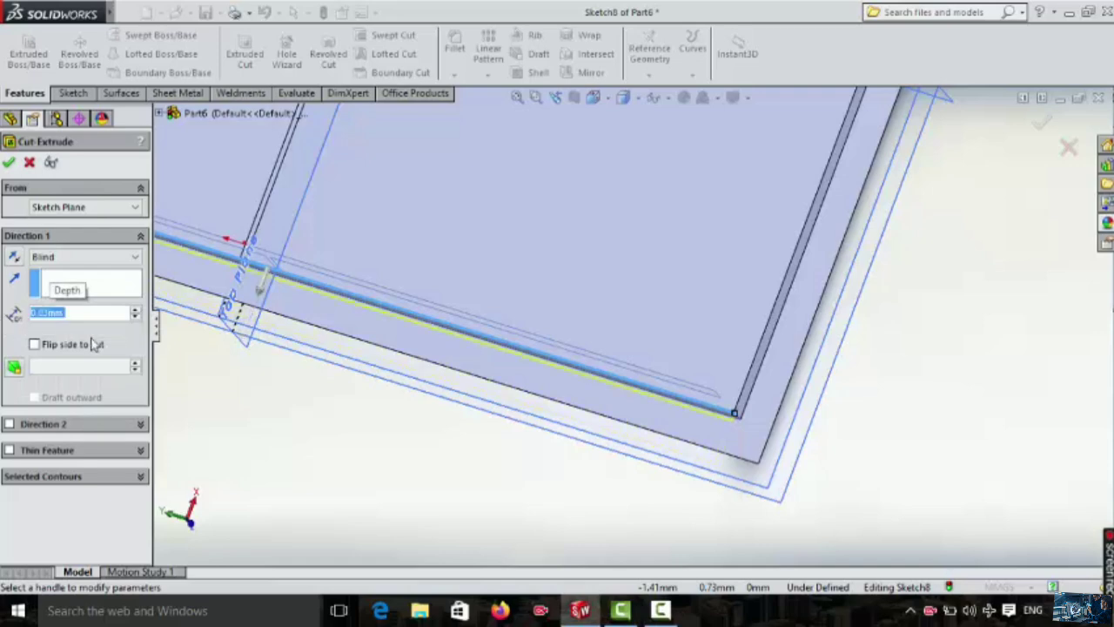
pyautogui.scroll(-5, 390, 308)
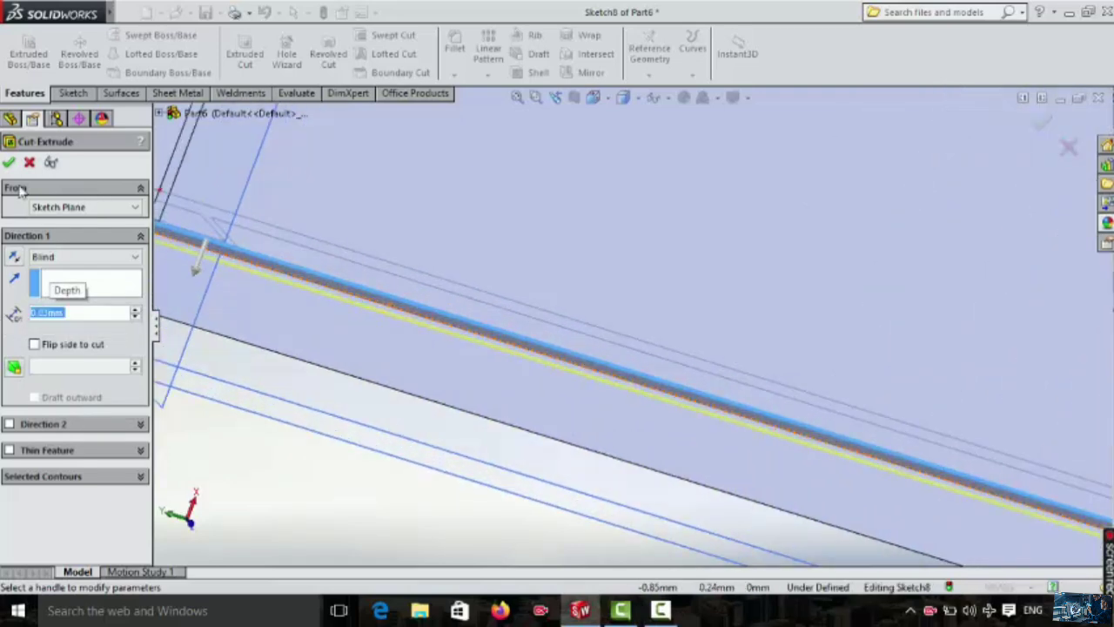
pyautogui.press('Return')
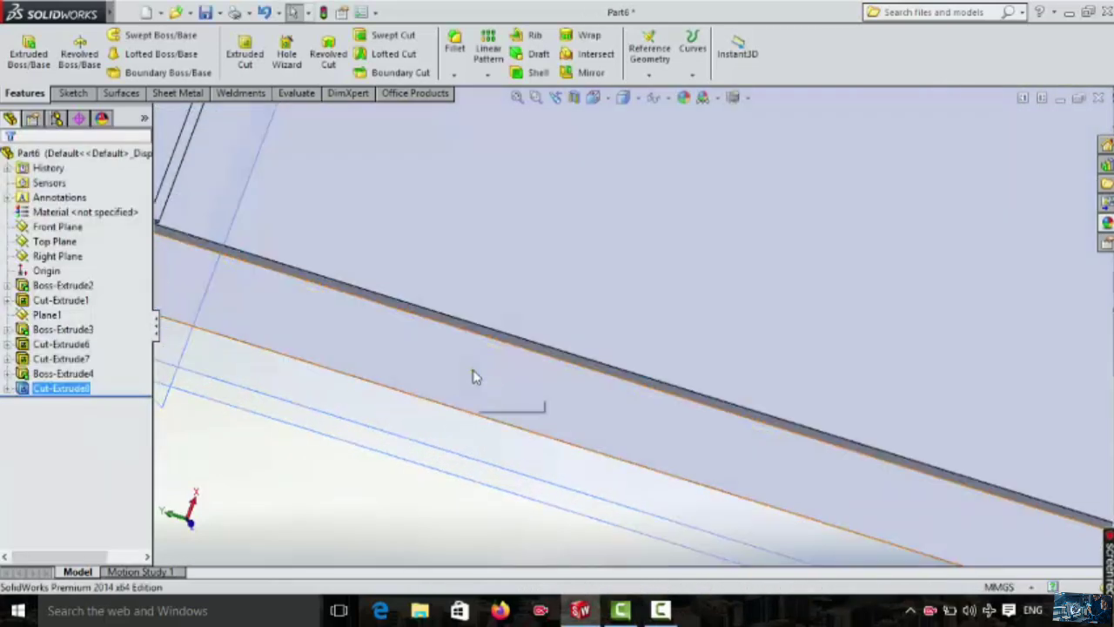
# Step: Reopen the sketch of the new cut along the long inner wall for editing
pyautogui.scroll(4, 473, 354)
pyautogui.moveTo(474, 329); pyautogui.dragTo(450, 442, button='middle')
pyautogui.scroll(3, 510, 286)
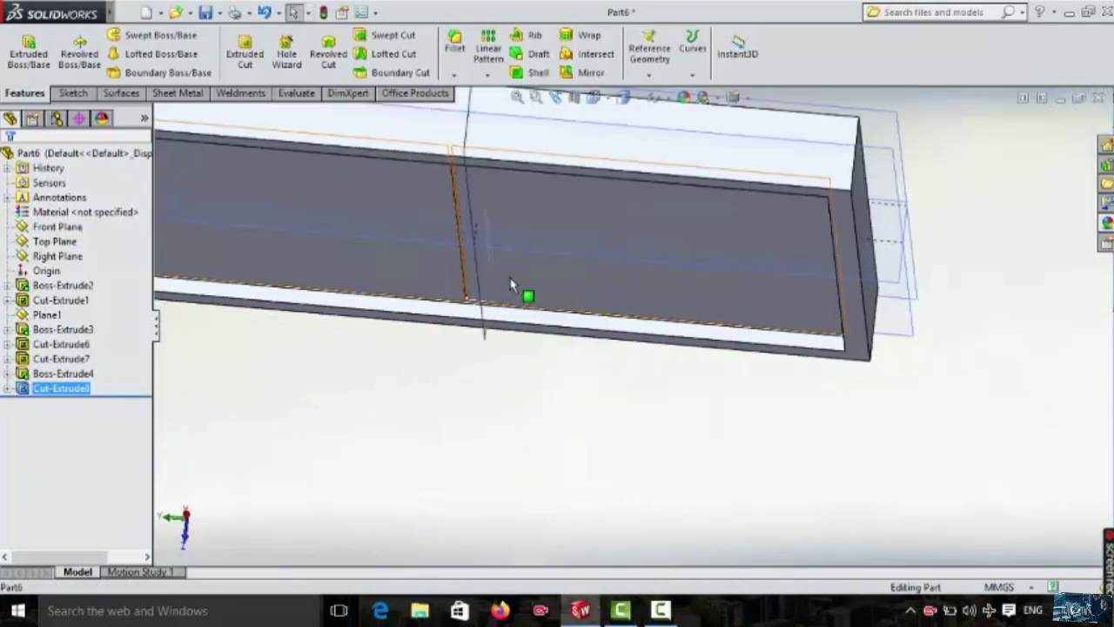
pyautogui.scroll(-3, 510, 283)
pyautogui.scroll(5, 513, 279)
pyautogui.moveTo(519, 269); pyautogui.dragTo(488, 253, button='middle')
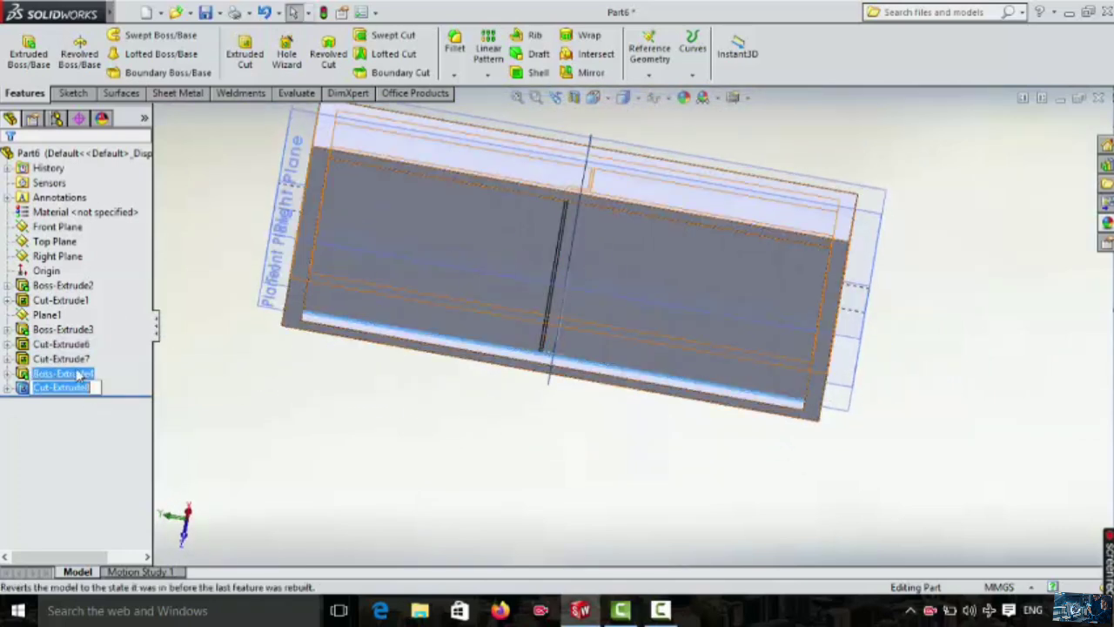
pyautogui.click(49, 403)
pyautogui.click(77, 348)
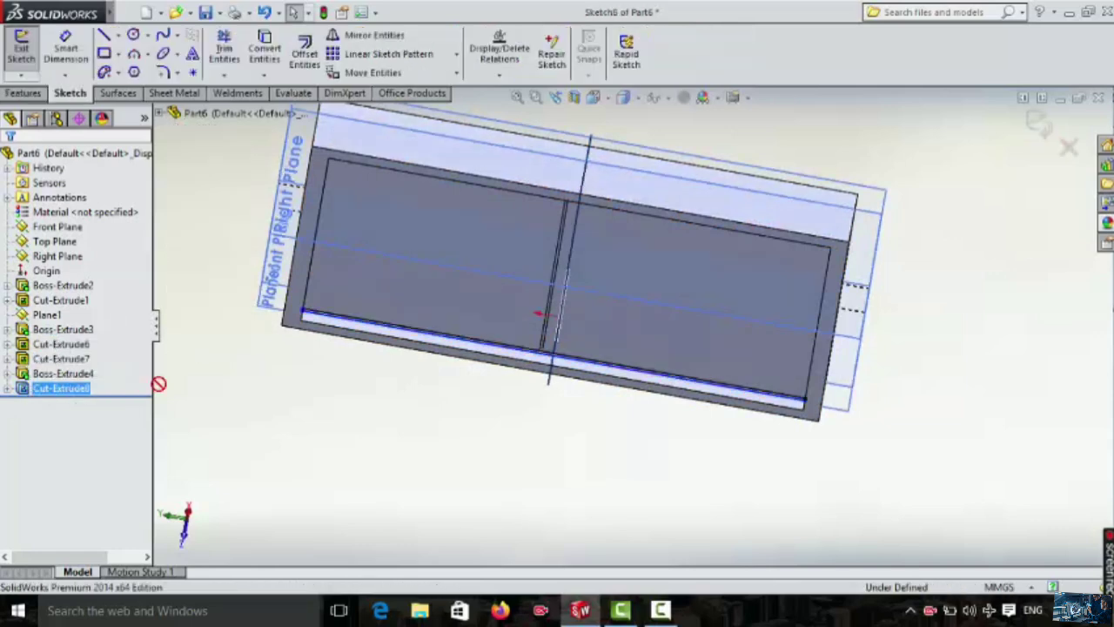
# Step: Dimension the short side of the wall rectangle to 0.04 mm and exit the sketch
pyautogui.scroll(-5, 592, 402)
pyautogui.scroll(-2, 594, 433)
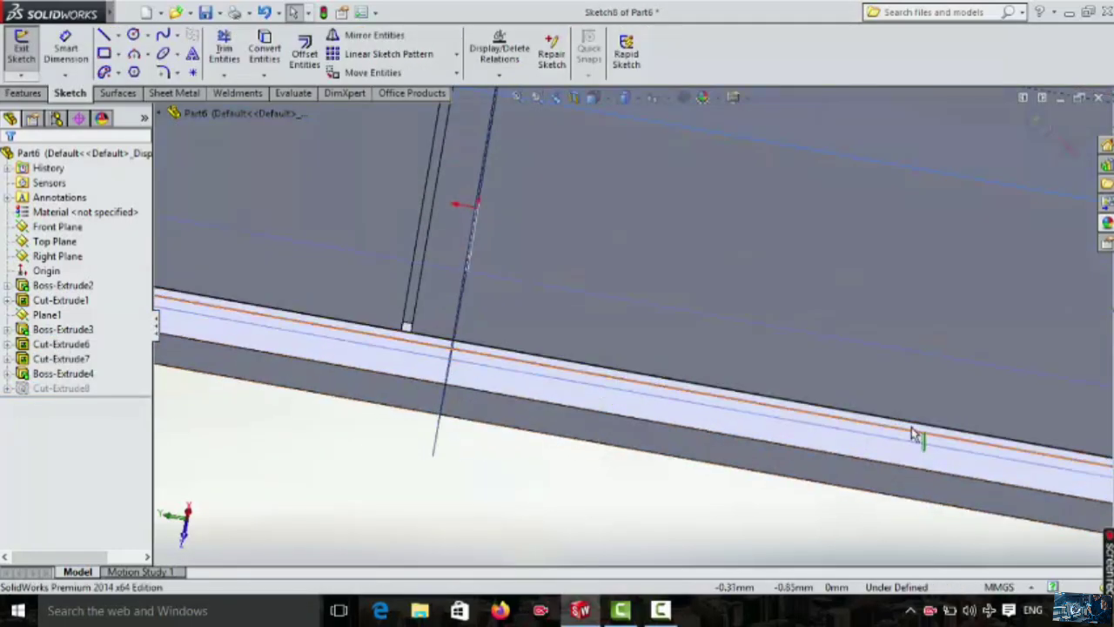
pyautogui.scroll(1, 997, 436)
pyautogui.scroll(3, 998, 437)
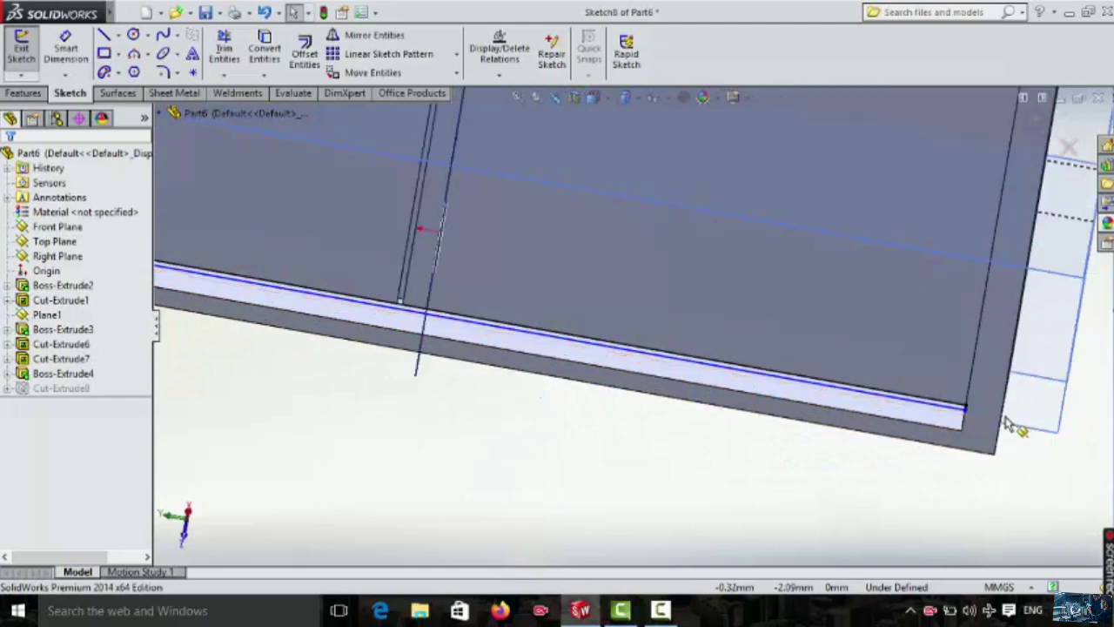
pyautogui.scroll(-8, 1008, 424)
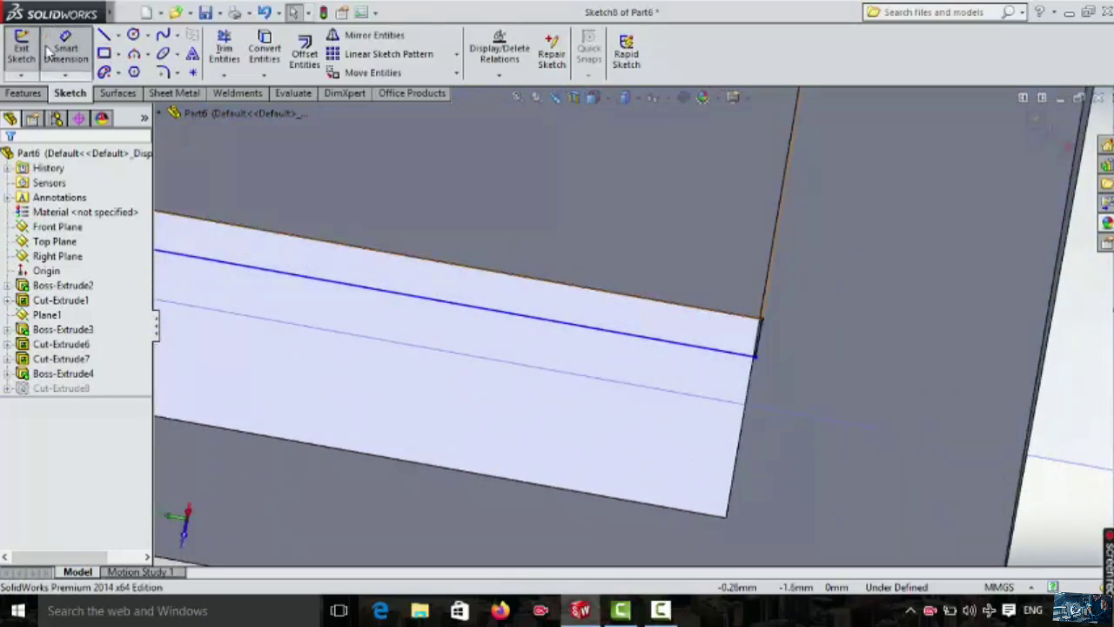
pyautogui.click(761, 340)
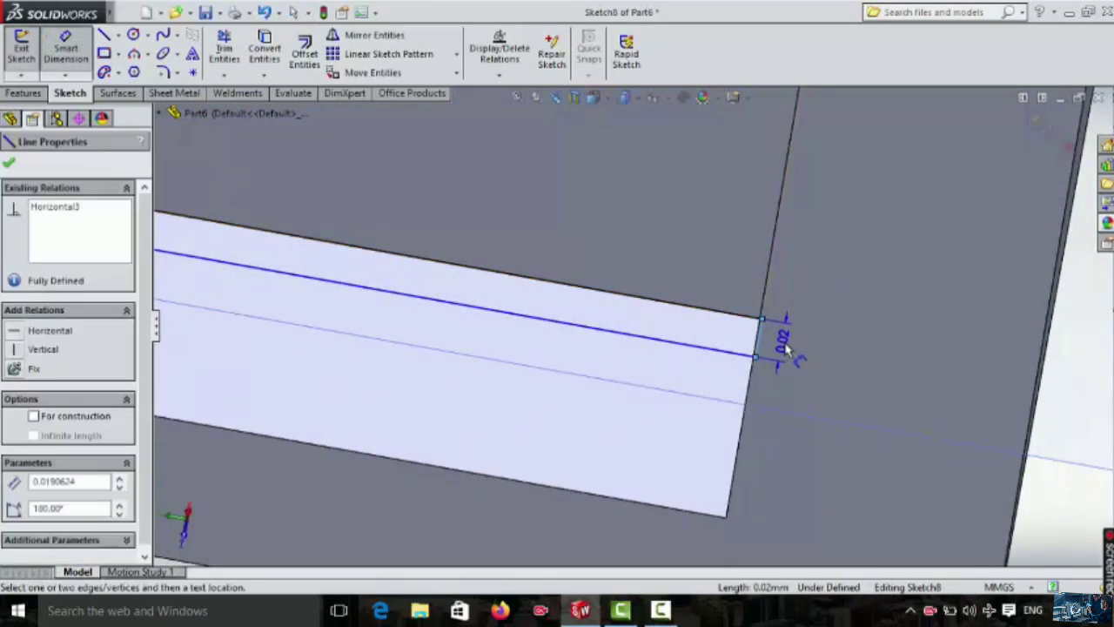
pyautogui.click(788, 349)
pyautogui.write('.4')
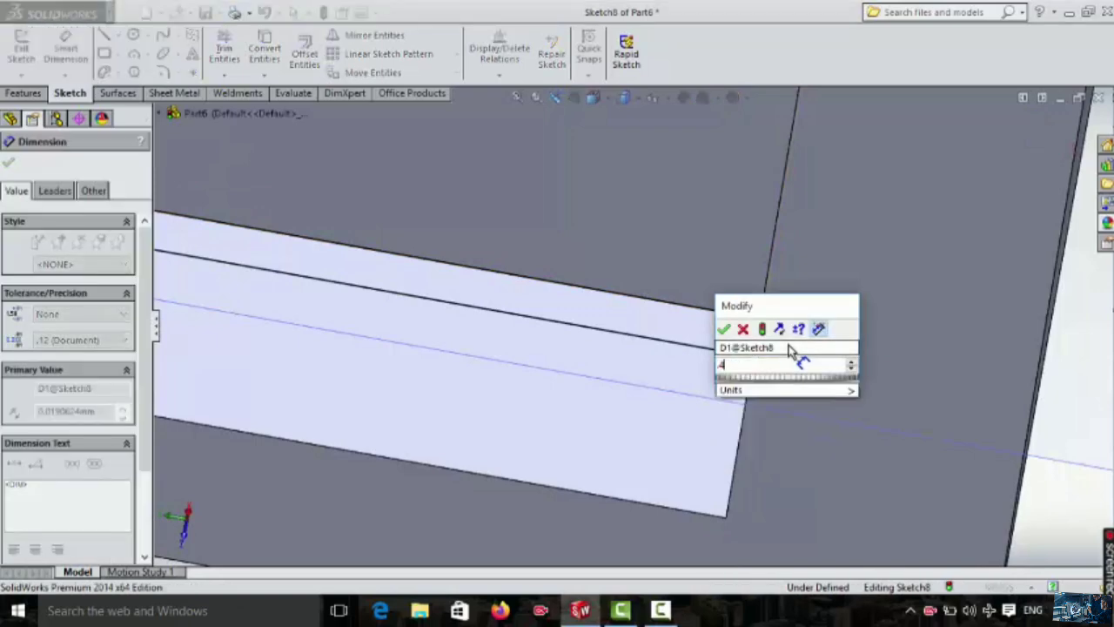
pyautogui.press('Return')
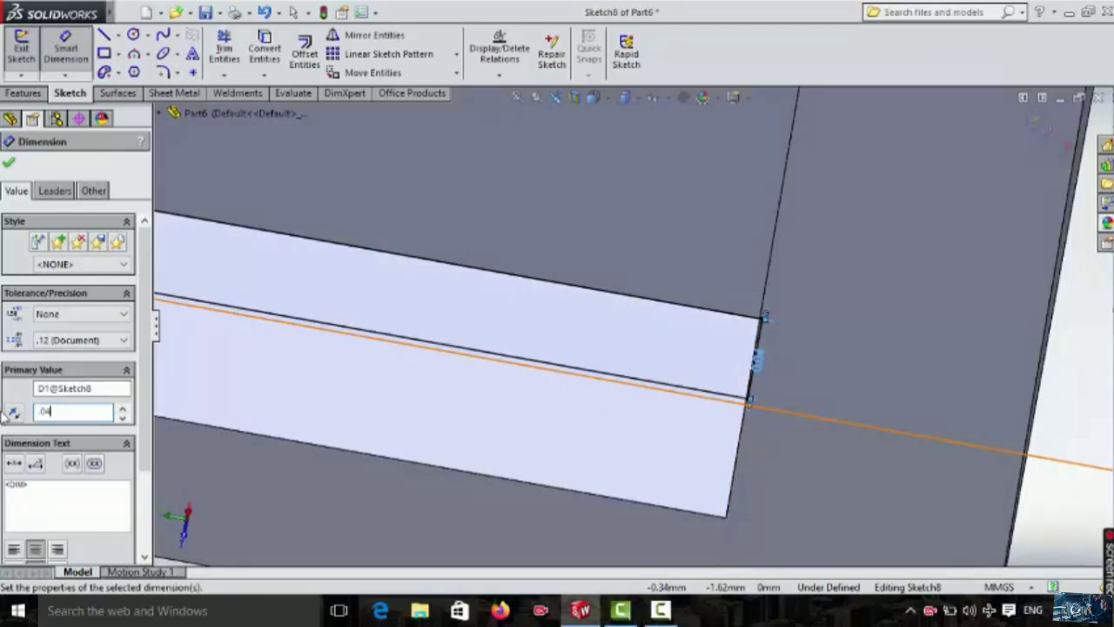
pyautogui.click(8, 167)
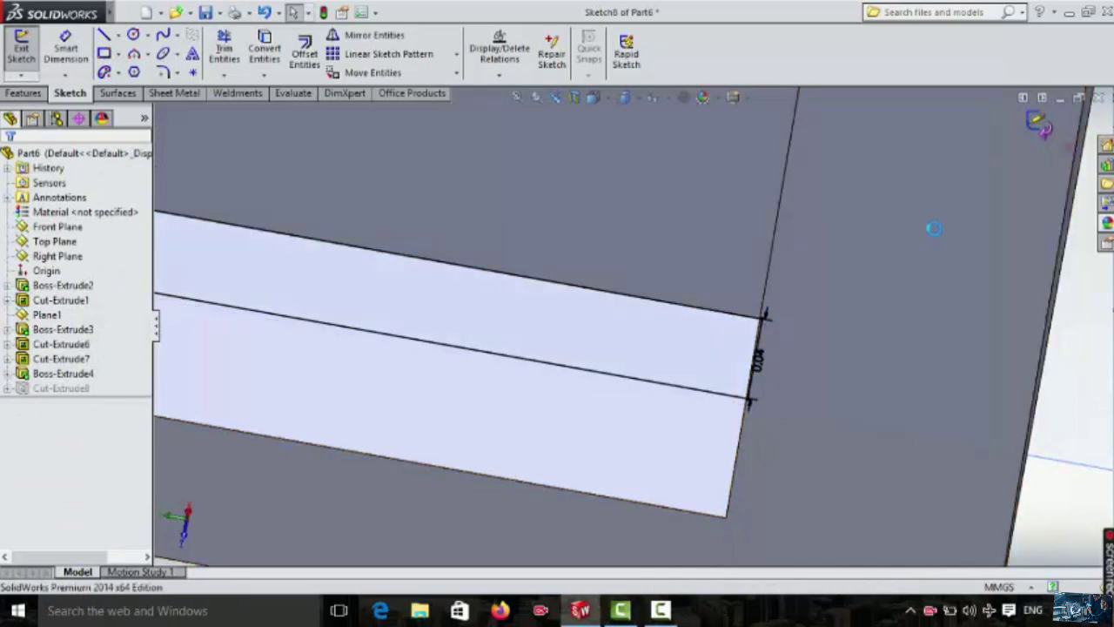
# Step: Mirror the long inner wall's cut about the Right Plane onto the opposite inner wall
pyautogui.moveTo(574, 381); pyautogui.dragTo(539, 264, button='middle')
pyautogui.scroll(5, 557, 283)
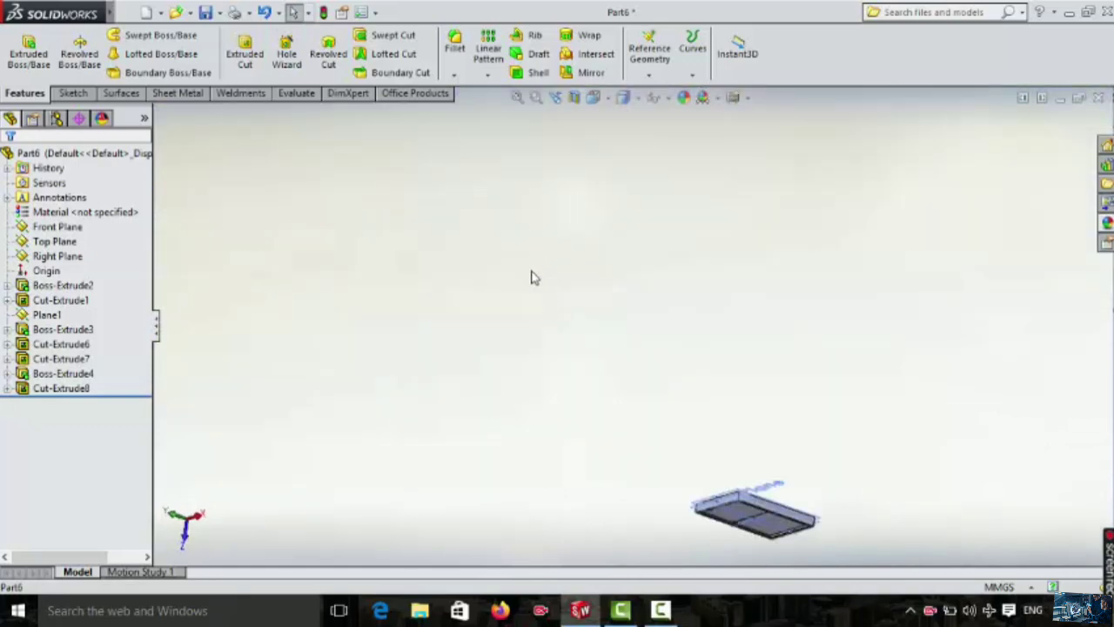
pyautogui.scroll(-10, 757, 511)
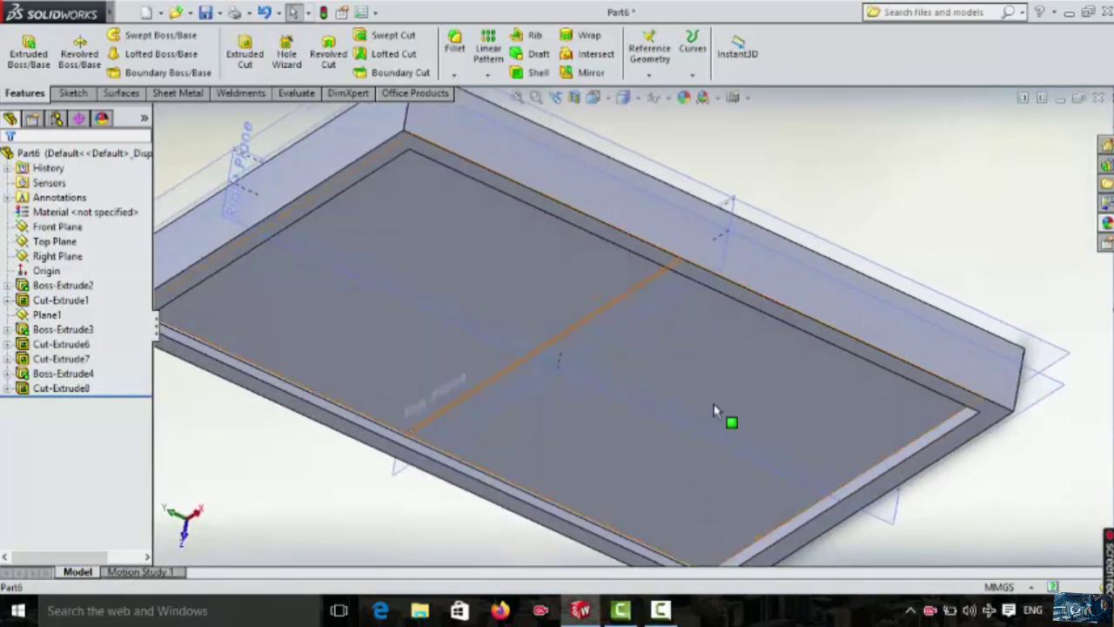
pyautogui.click(589, 73)
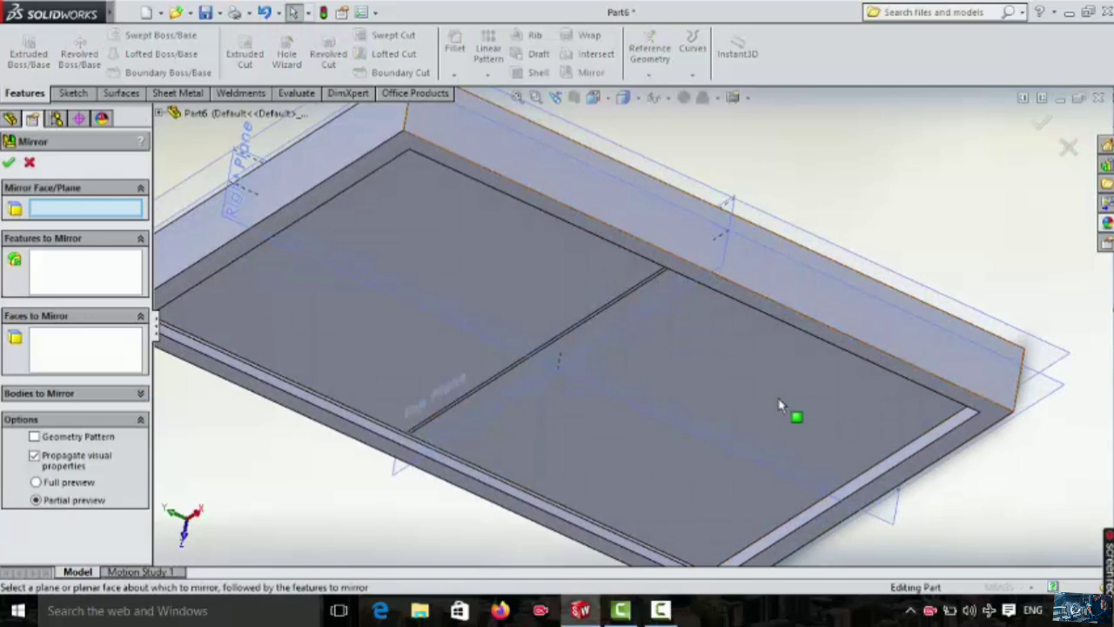
pyautogui.click(892, 522)
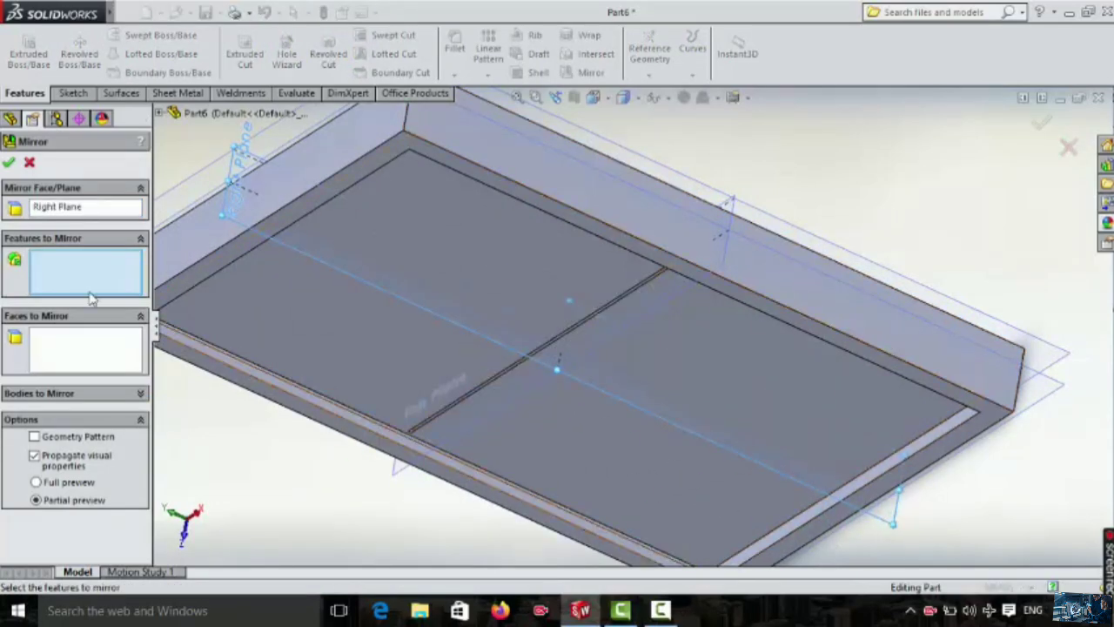
pyautogui.scroll(-5, 323, 392)
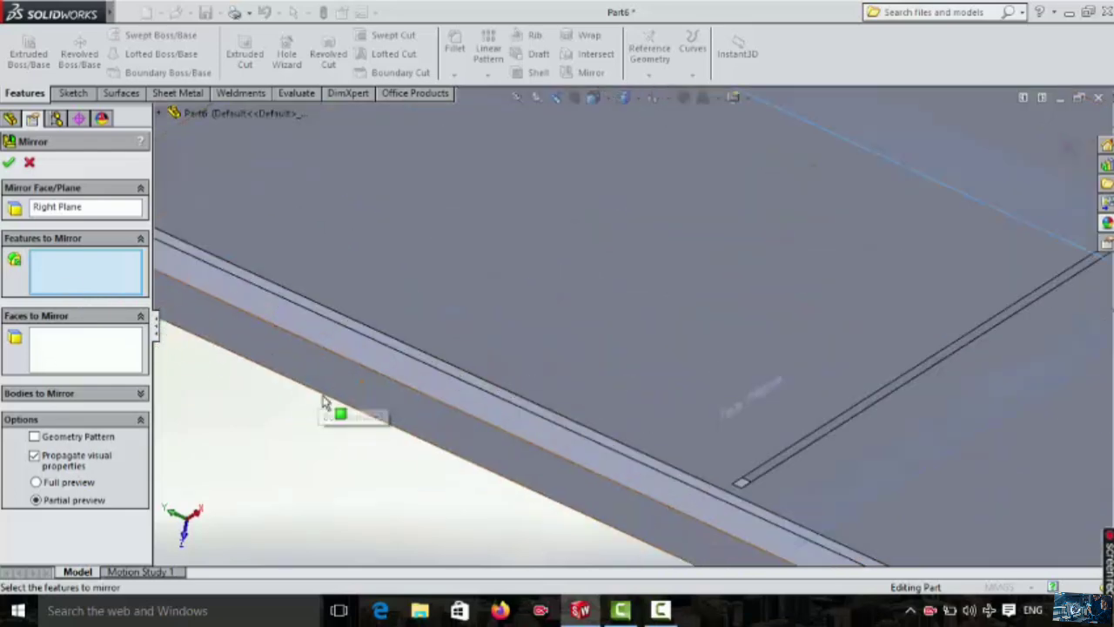
pyautogui.click(404, 357)
pyautogui.scroll(5, 426, 313)
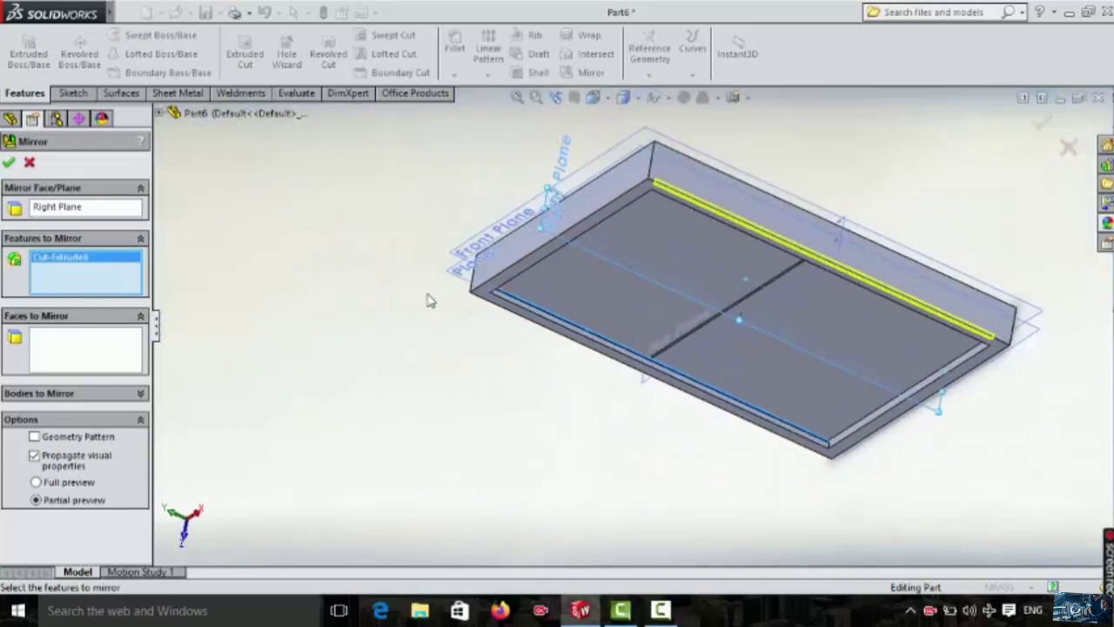
pyautogui.click(9, 163)
# Step: Examine the cuts on both long inner walls and the whole frame from several sides
pyautogui.moveTo(828, 375); pyautogui.dragTo(926, 195, button='middle')
pyautogui.scroll(-7, 863, 277)
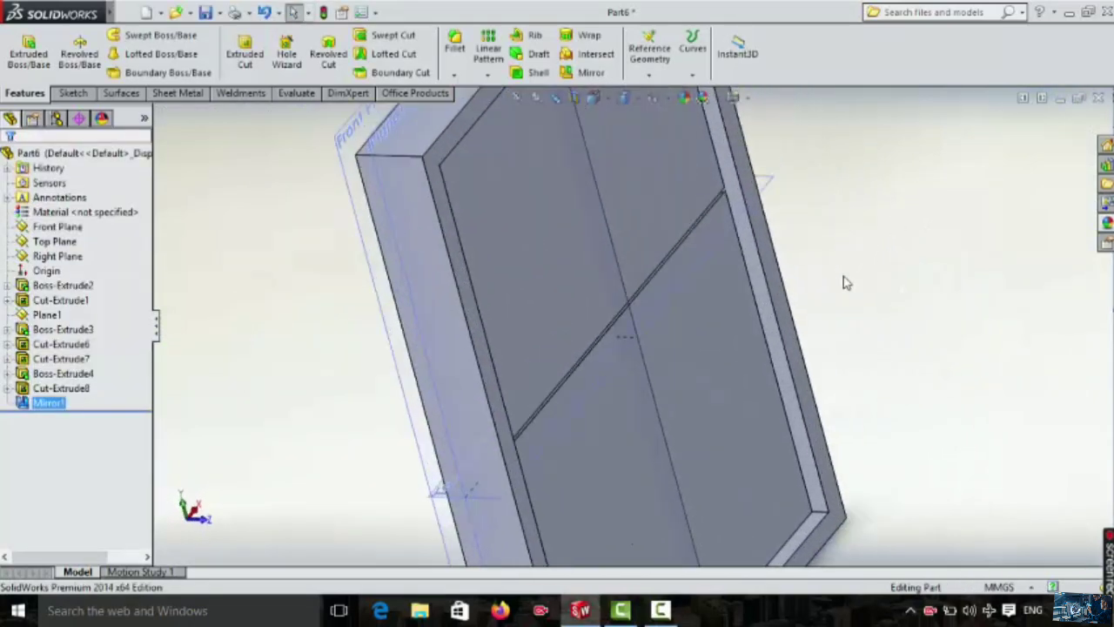
pyautogui.scroll(6, 634, 288)
pyautogui.scroll(3, 638, 282)
pyautogui.moveTo(642, 291); pyautogui.dragTo(550, 190, button='middle')
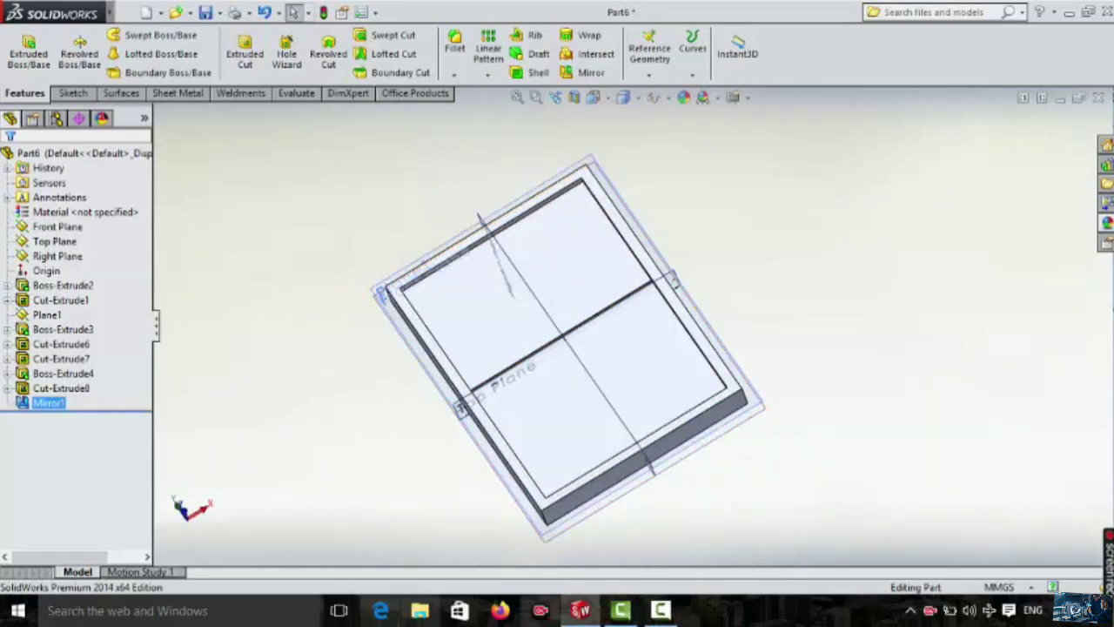
pyautogui.click(663, 611)
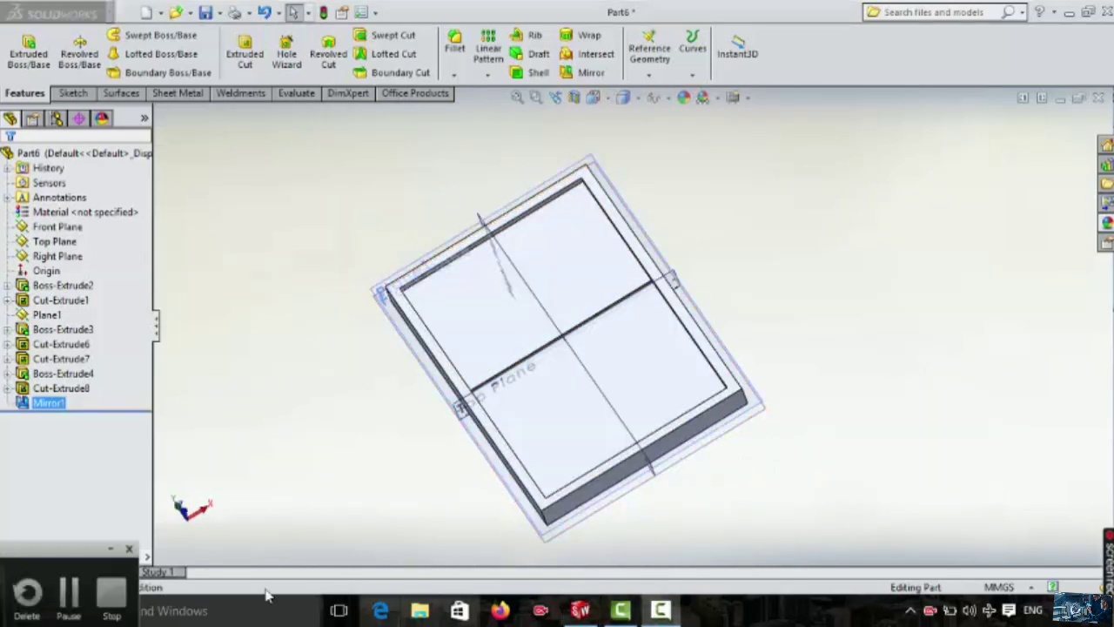
pyautogui.click(73, 590)
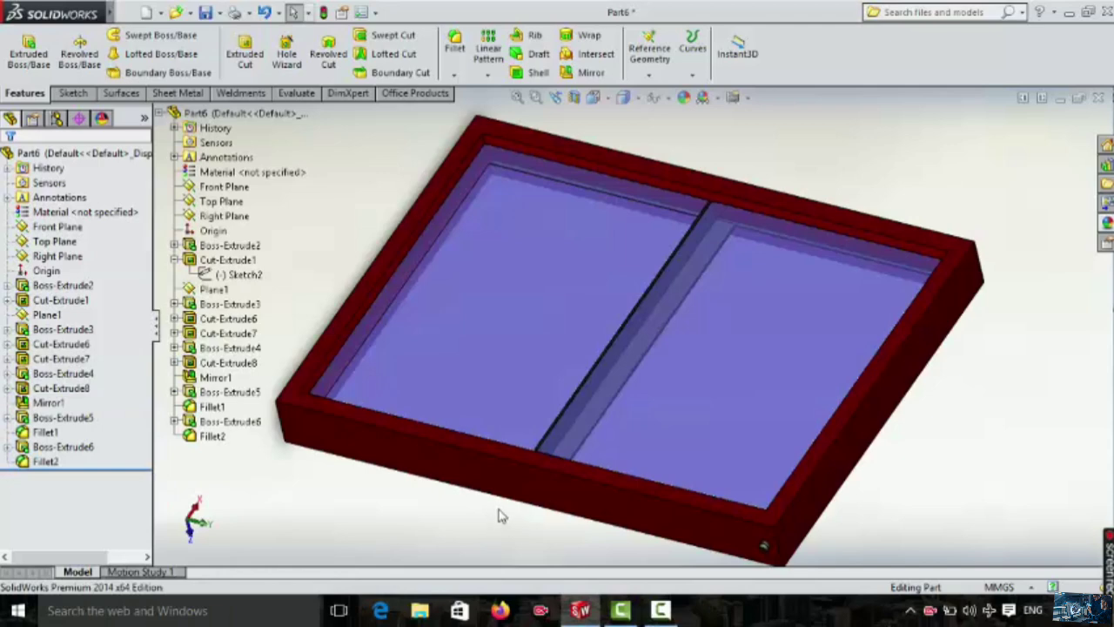
pyautogui.moveTo(501, 515); pyautogui.dragTo(800, 87, button='middle')
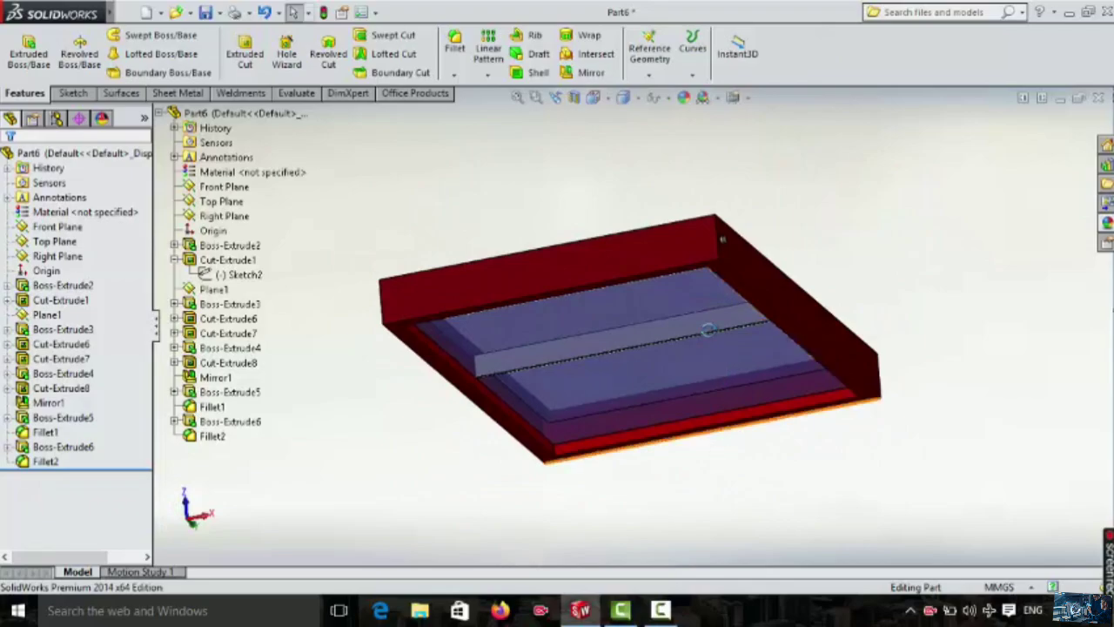